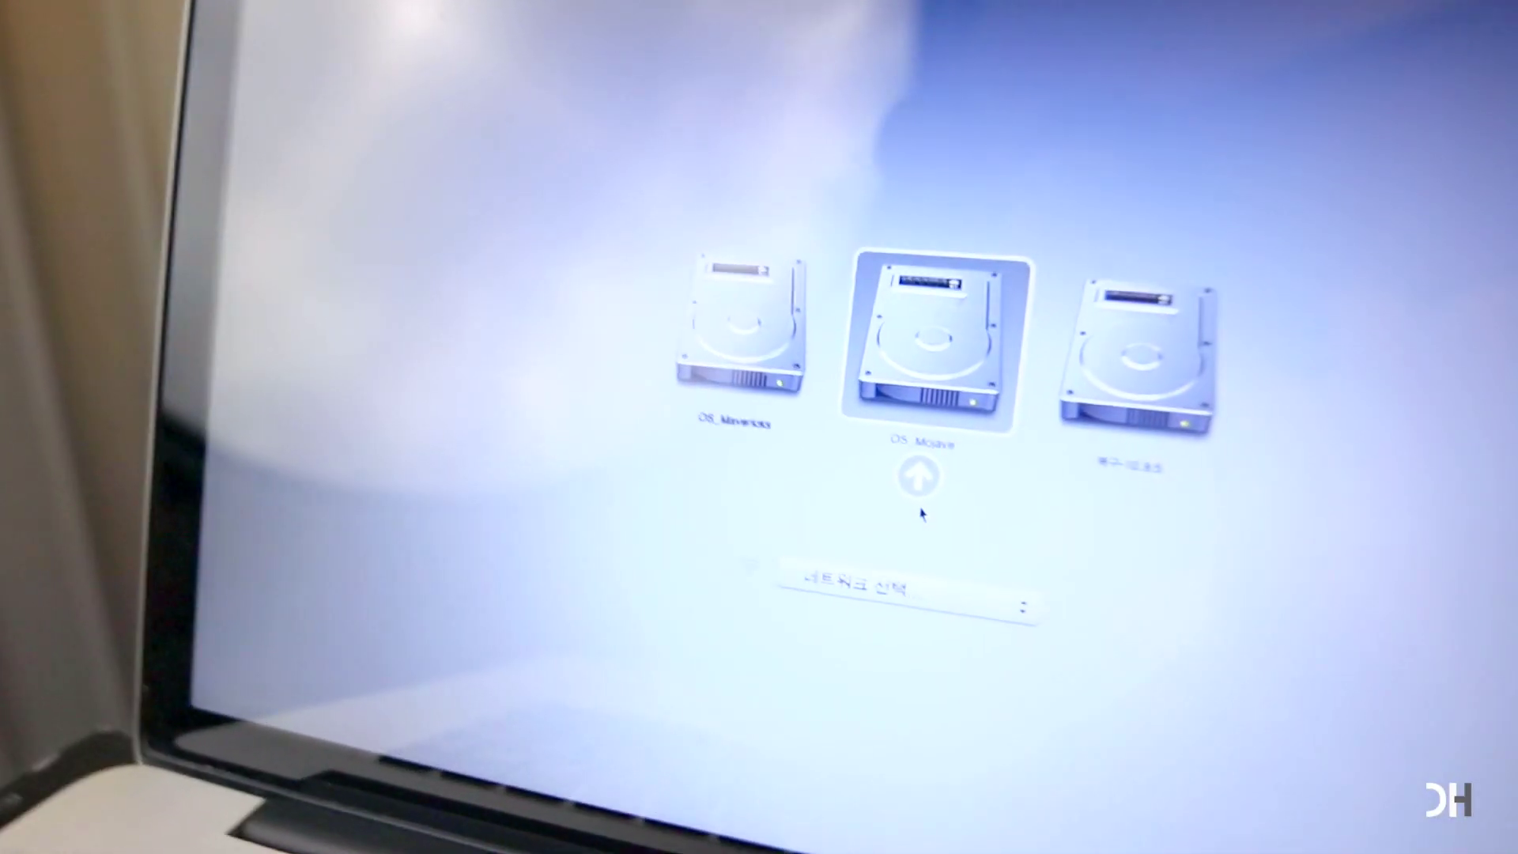
Boot from OS_Mavericks and download Avid's 10.3.3 Digi 002/003 driver installer.
key("Left")
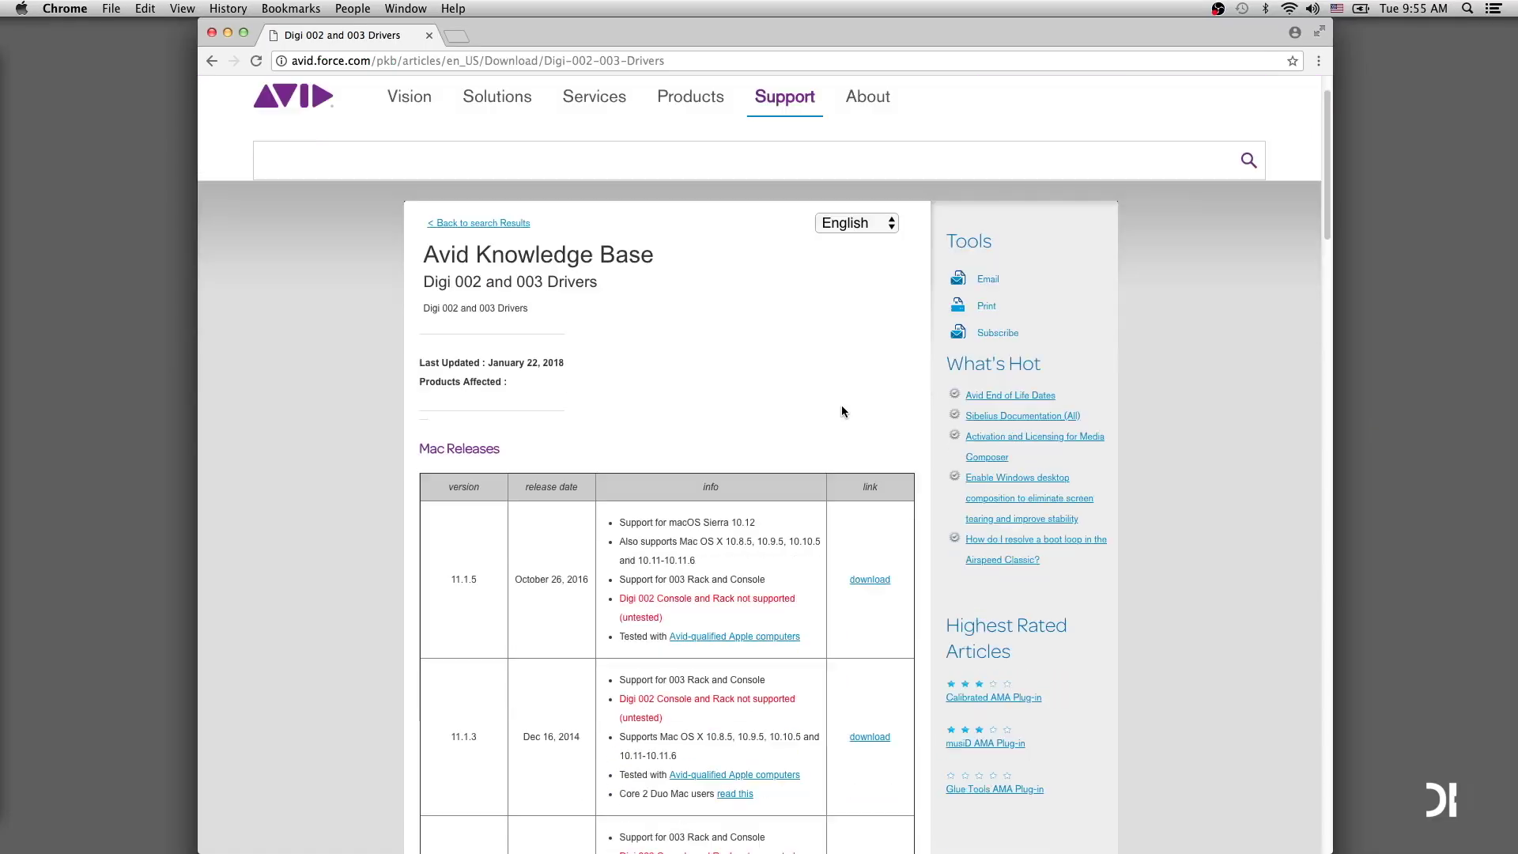
scroll(840, 409, "down", 15)
left_click(870, 616)
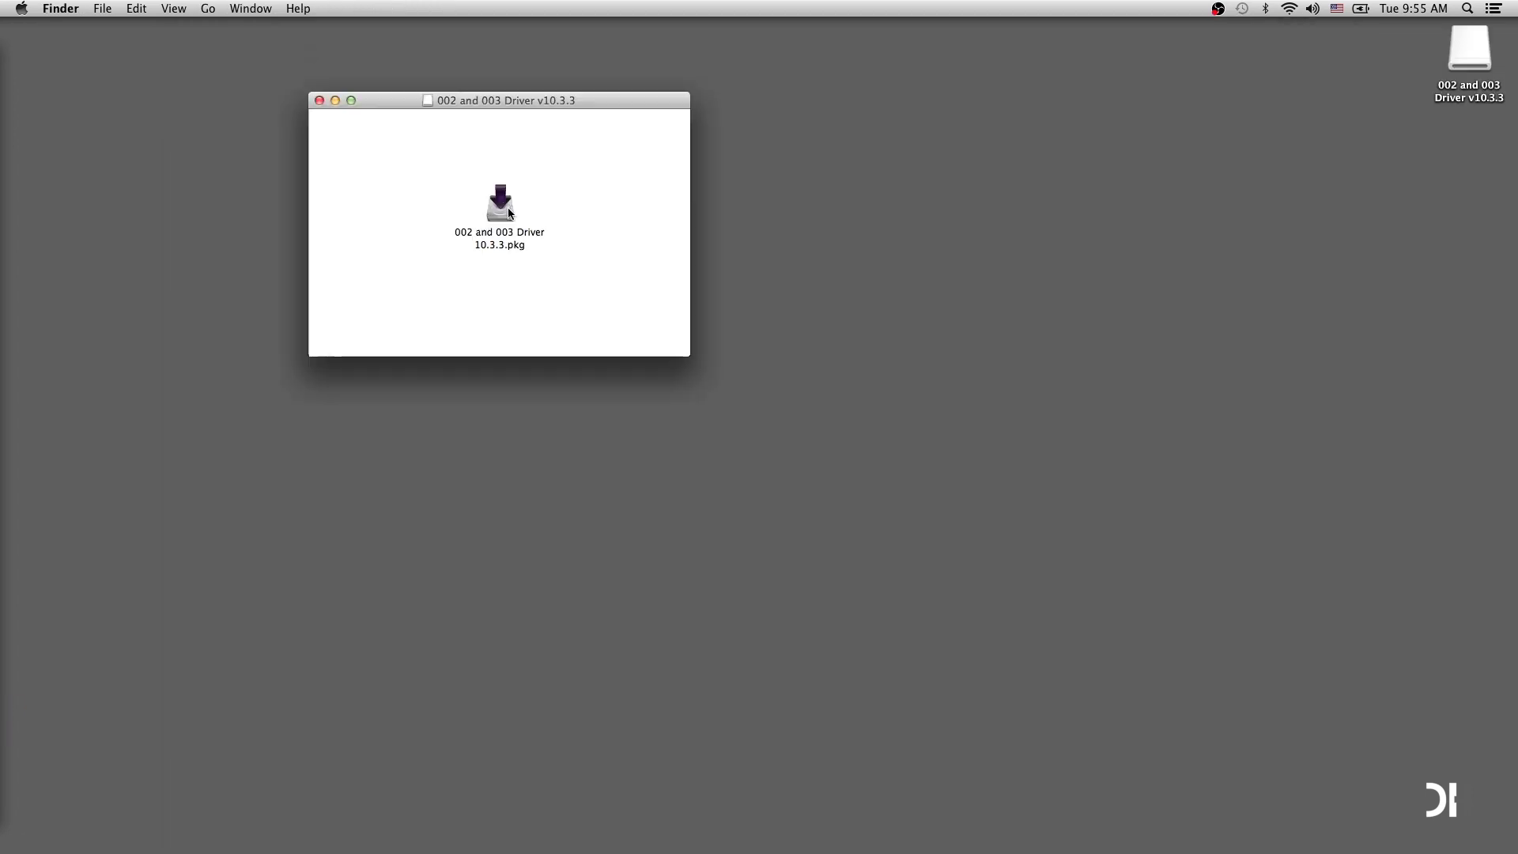
Open the downloaded 002/003 driver disk image and continue installing past the certificate warning.
double_click(500, 204)
left_click(944, 326)
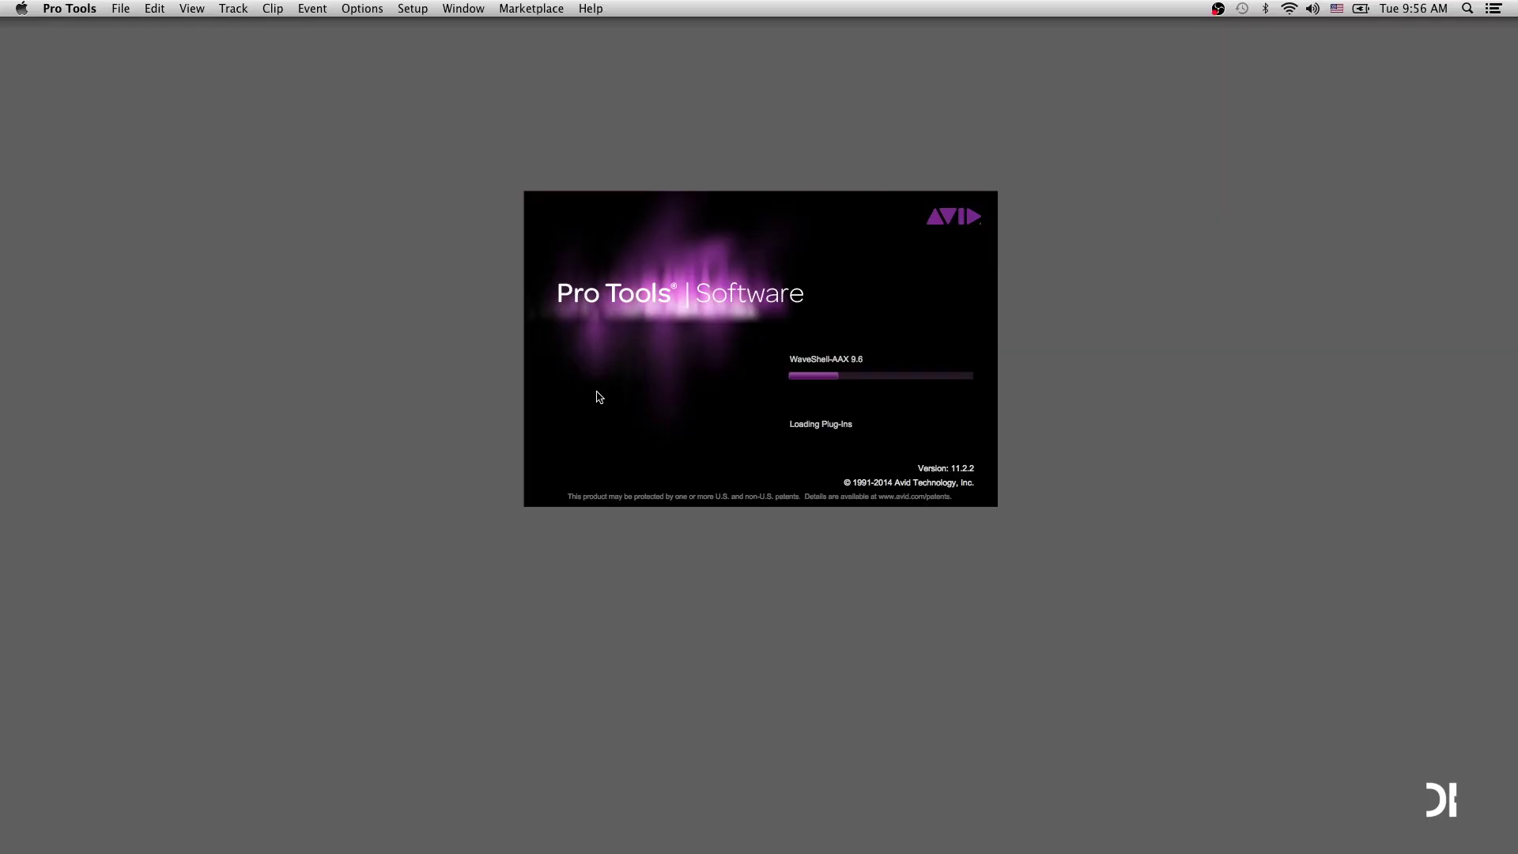
Keep Avid 002 Rack as the playback engine and set the H/W buffer to 32 samples.
left_click(470, 8)
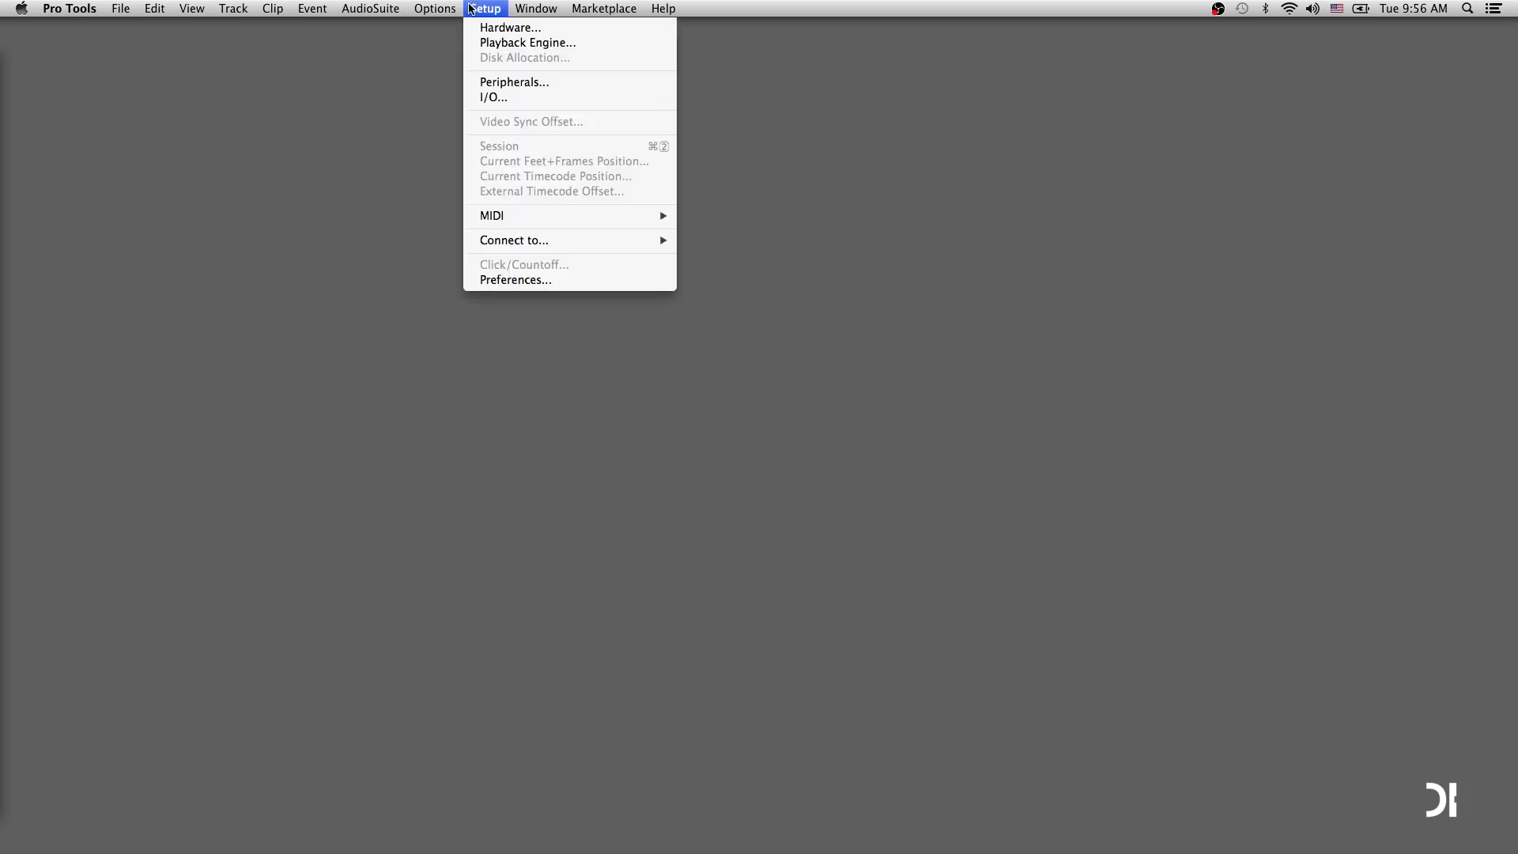
left_click(488, 42)
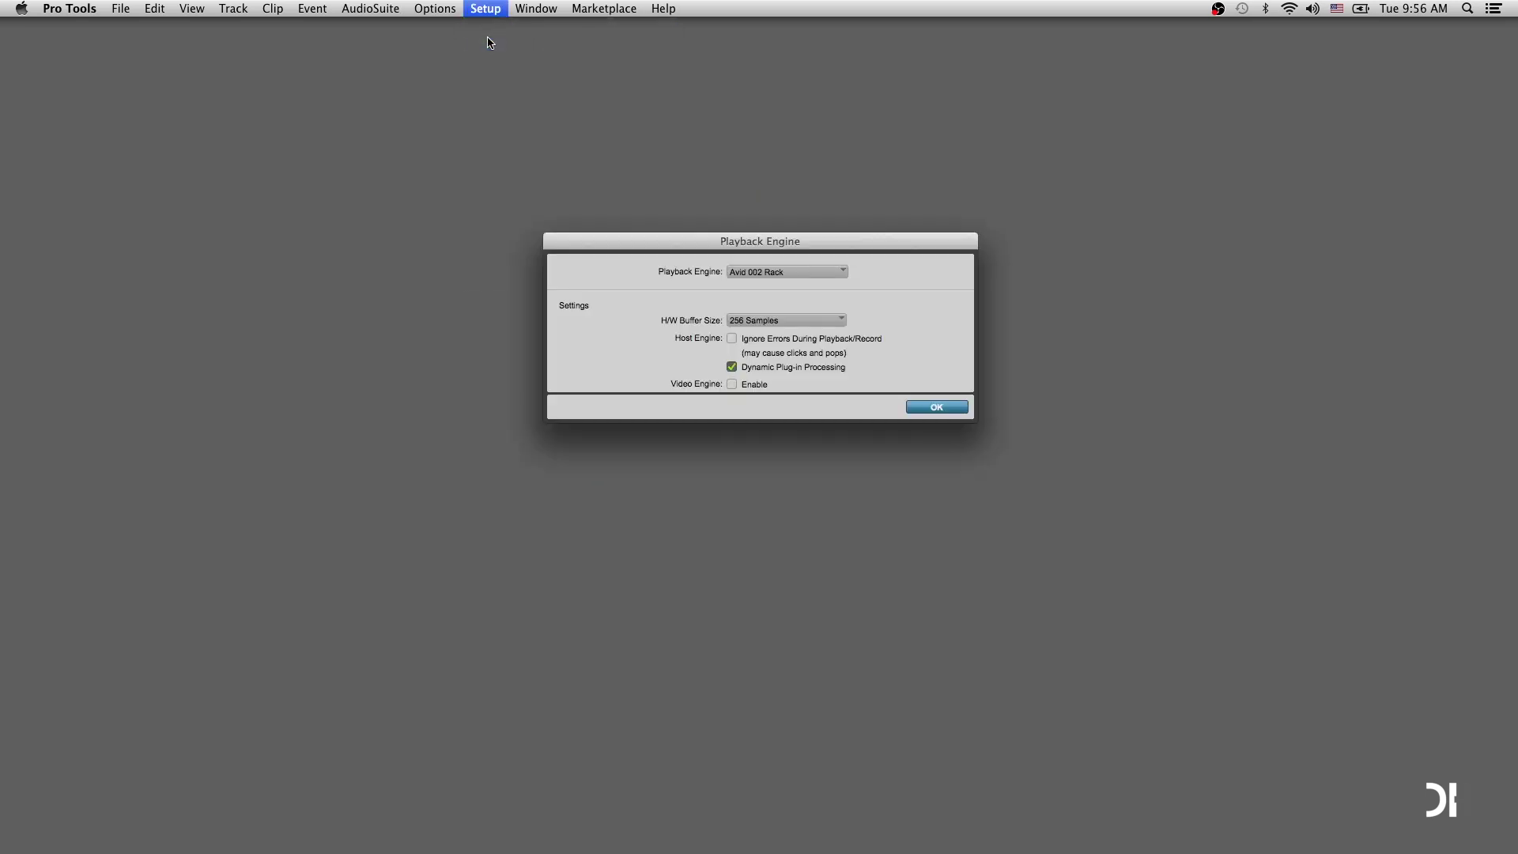
left_click(738, 273)
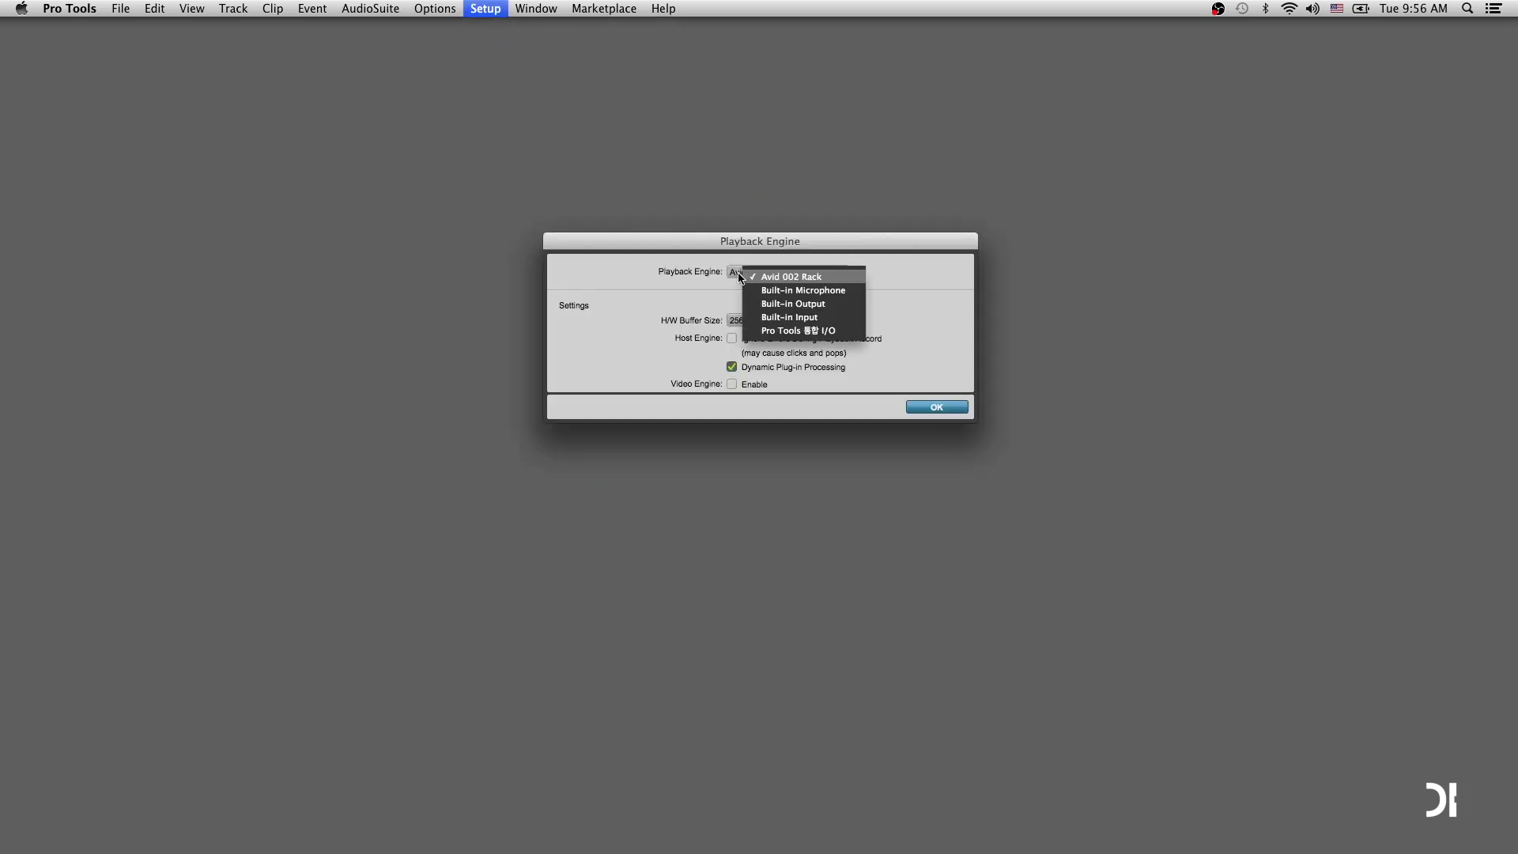
left_click(738, 273)
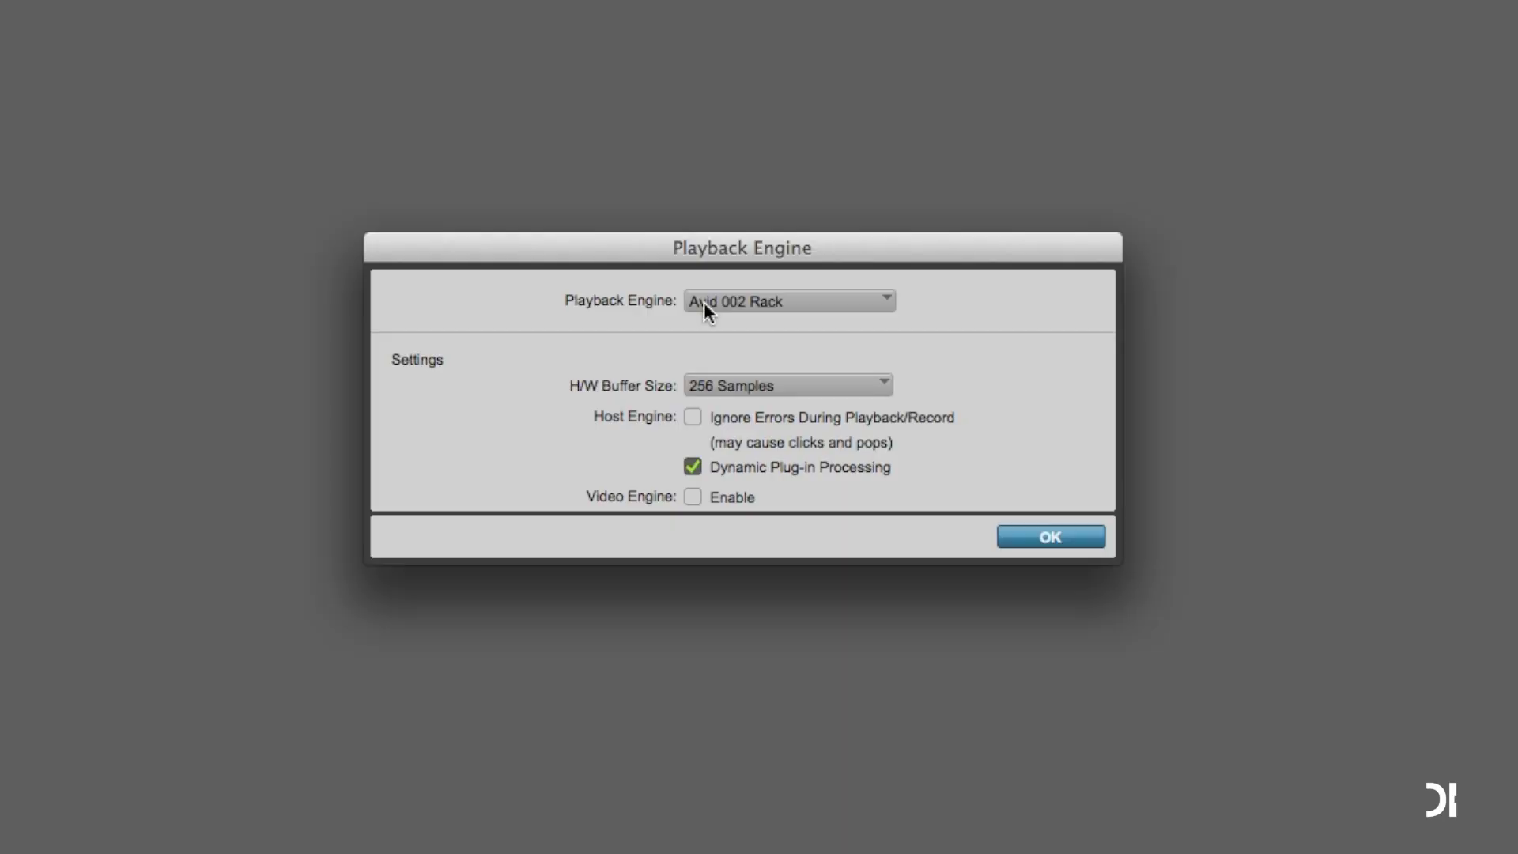
left_click(727, 391)
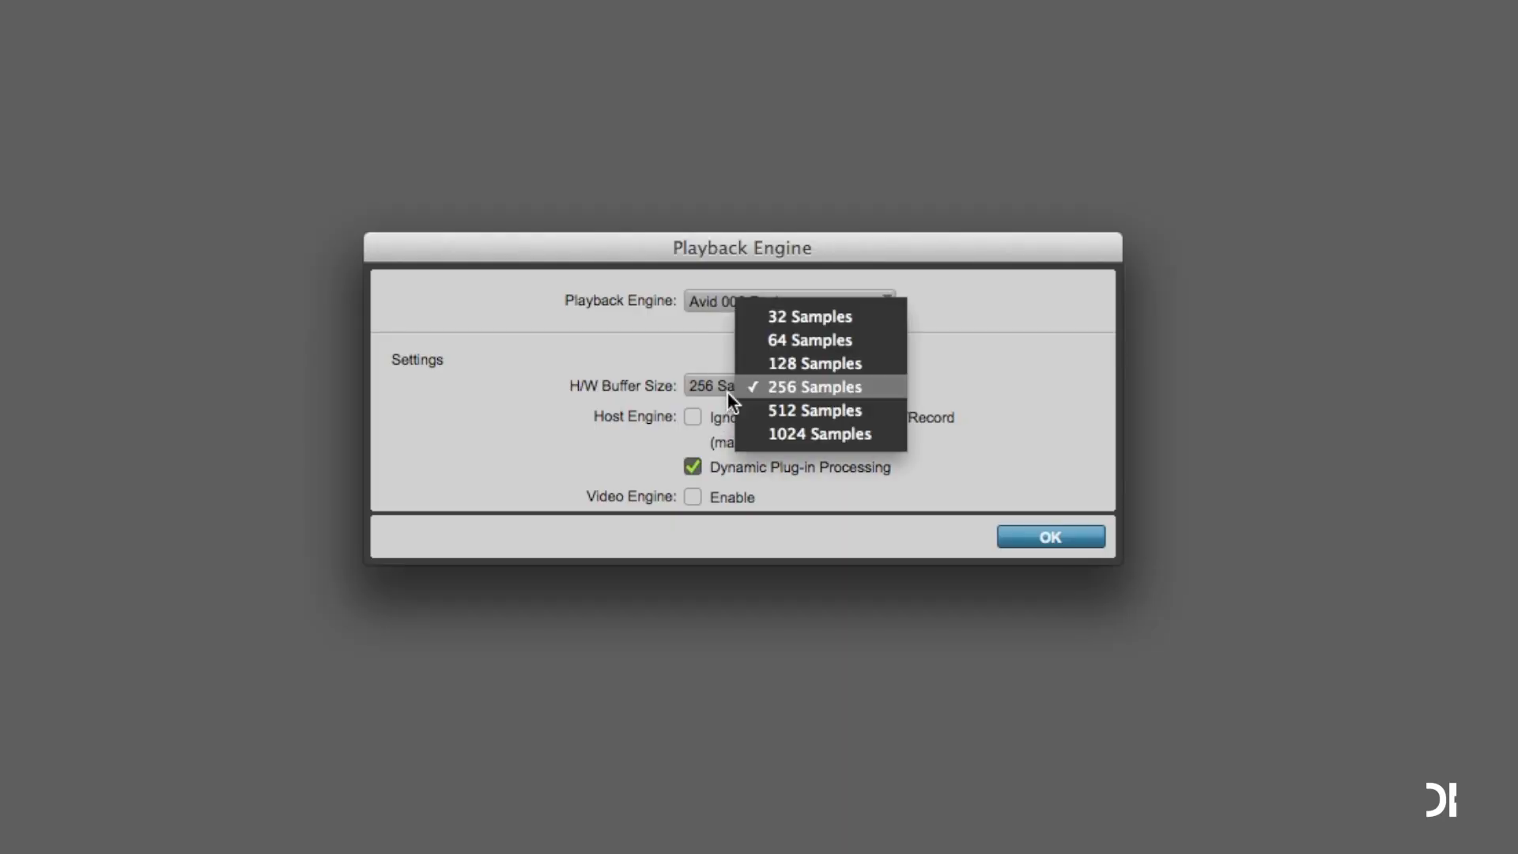
left_click(765, 316)
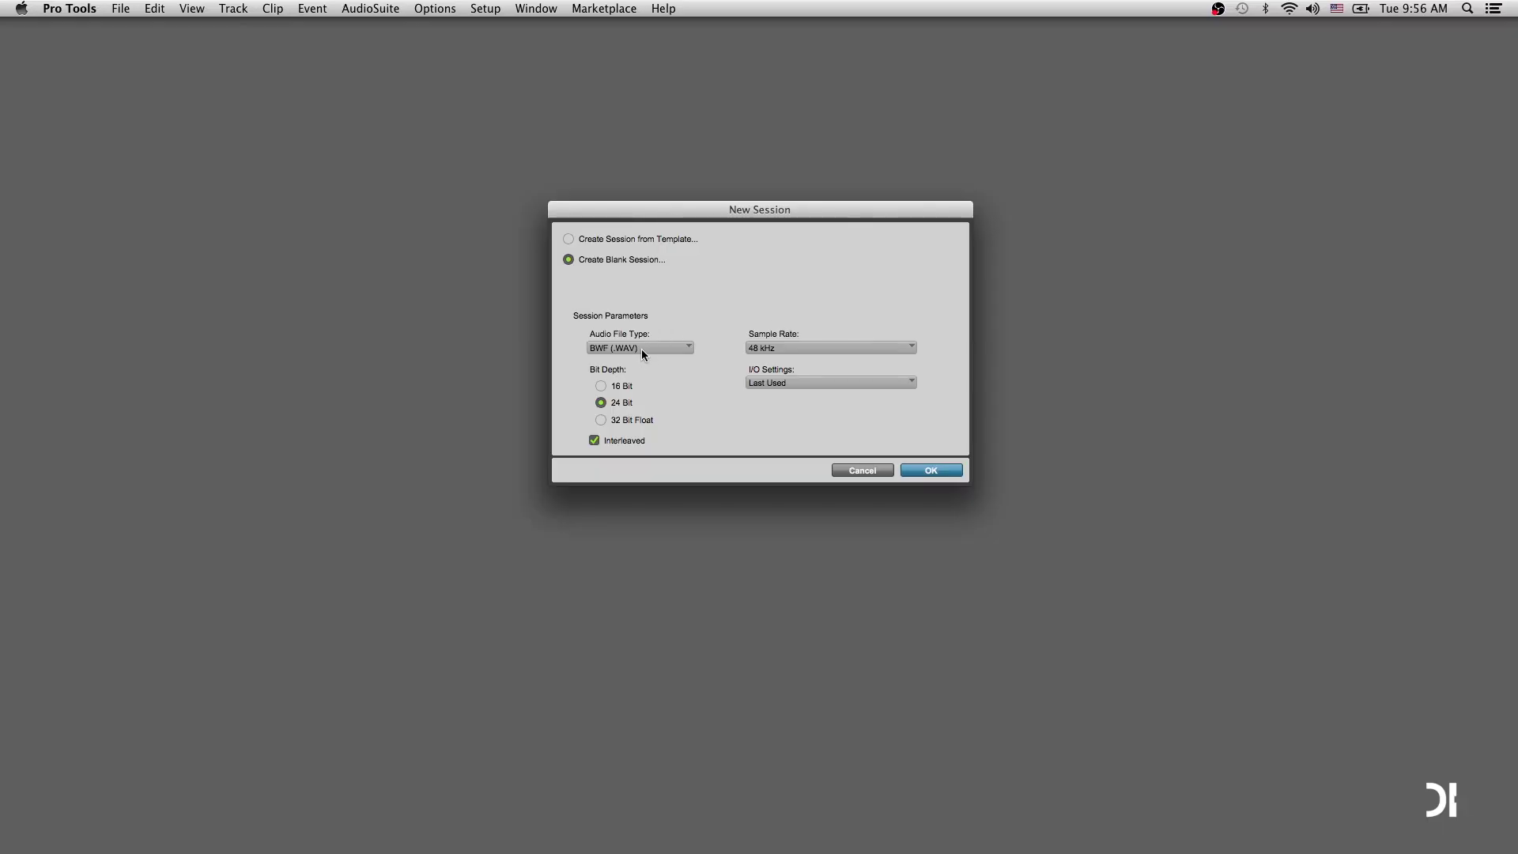
Create the blank BWF session at 48 kHz and save it as Recording 1.
left_click(642, 350)
left_click(761, 348)
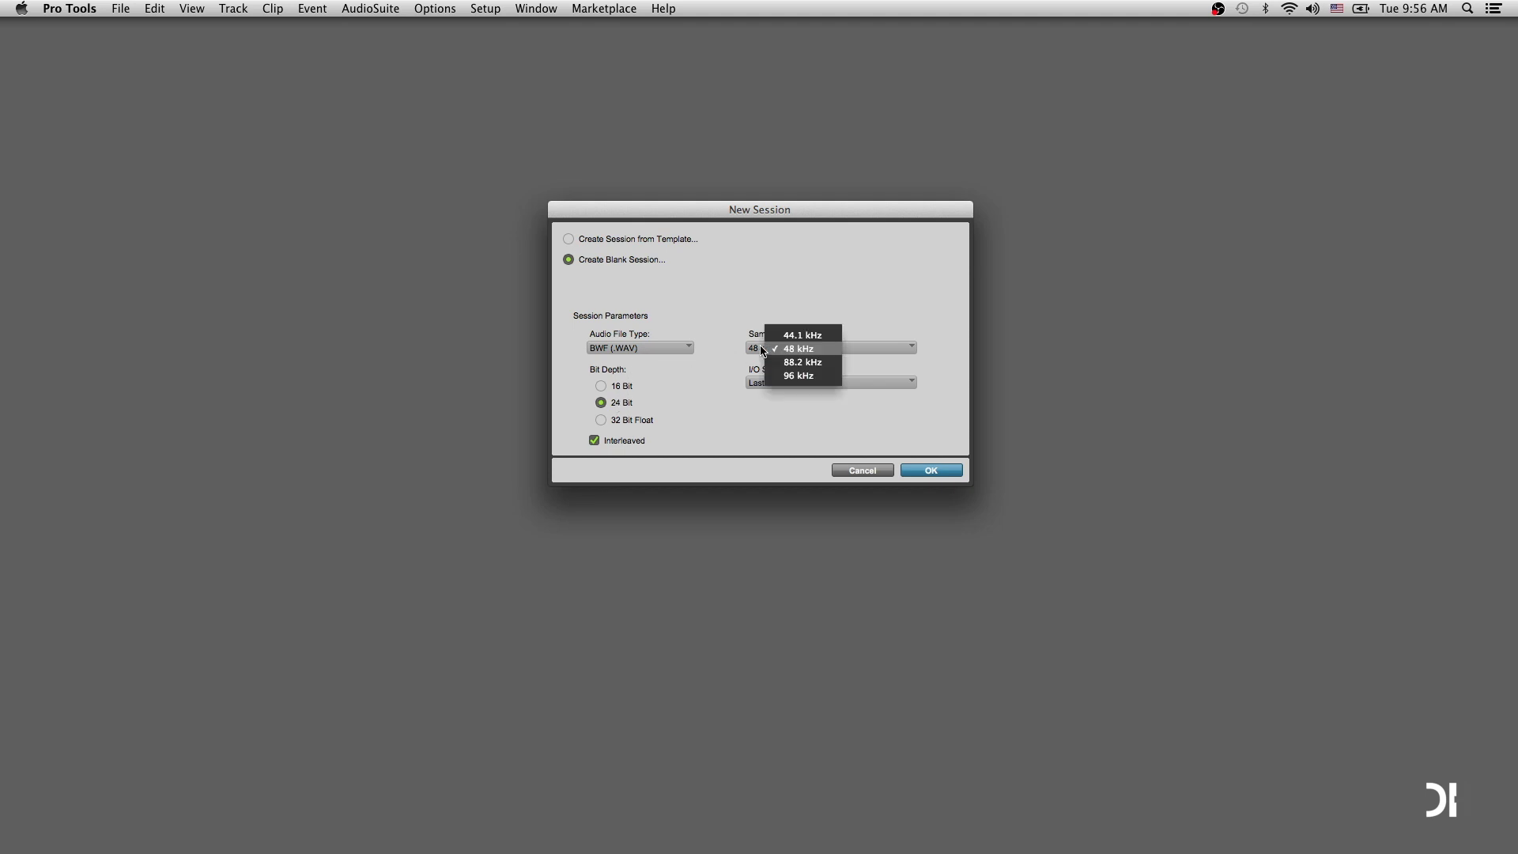
left_click(762, 351)
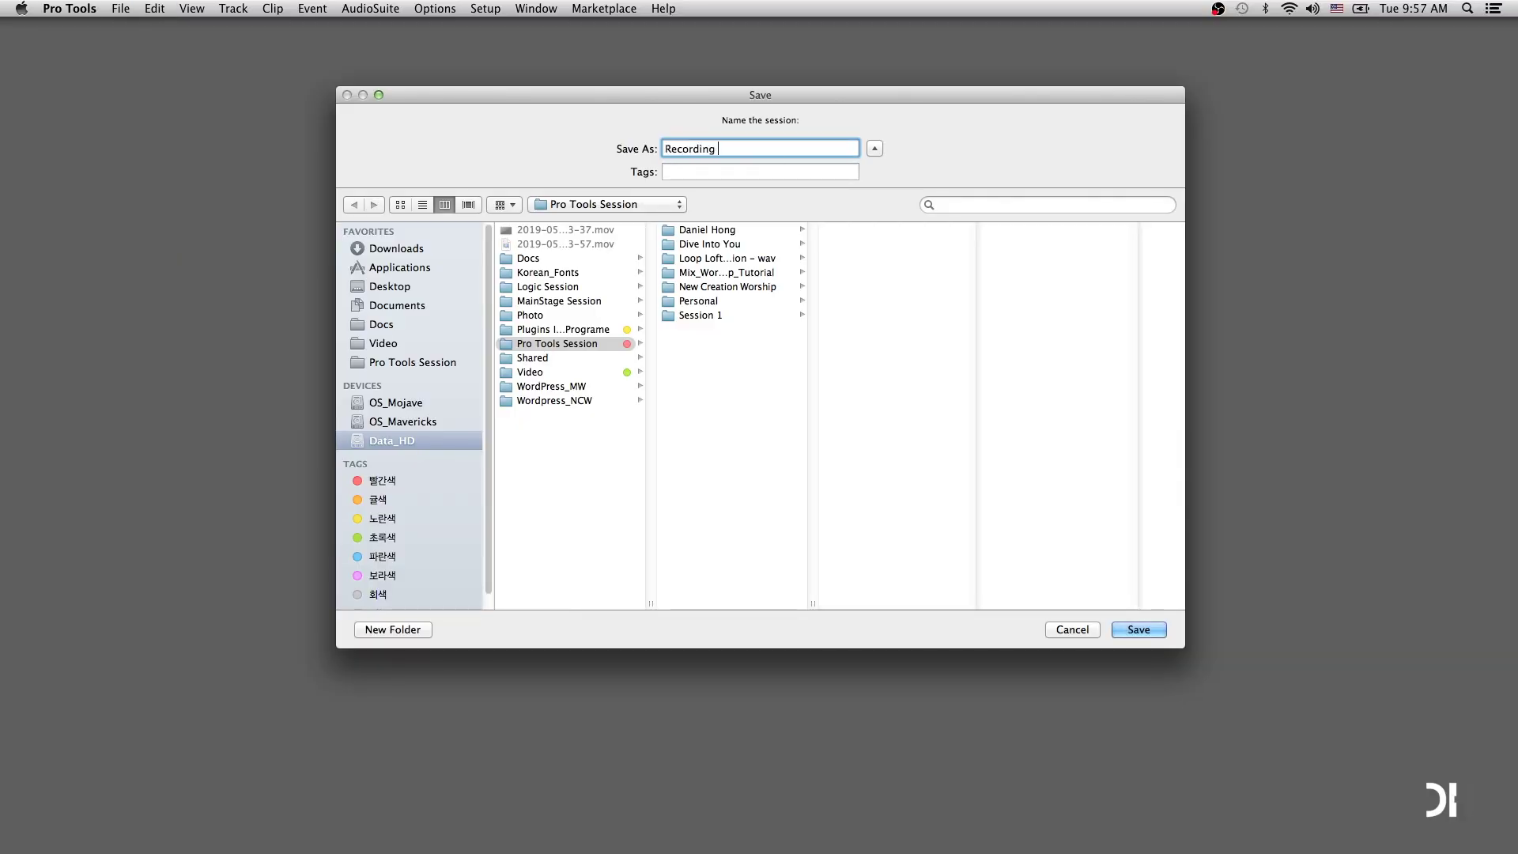
key("Return")
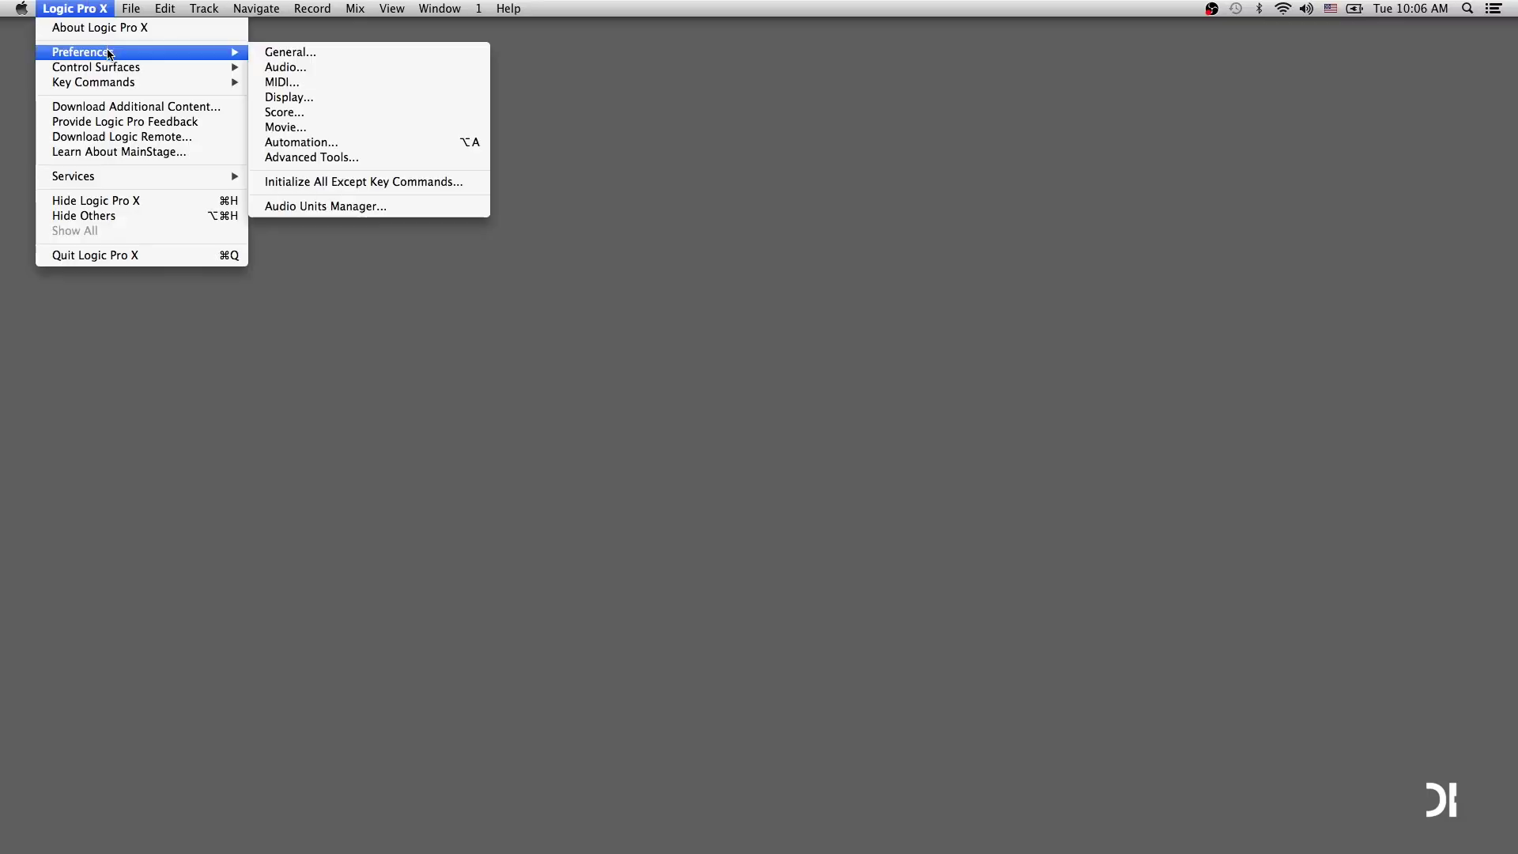
Set Logic's audio input and output devices to Avid 002 Rack with a 32-sample I/O buffer.
left_click(309, 69)
left_click(771, 317)
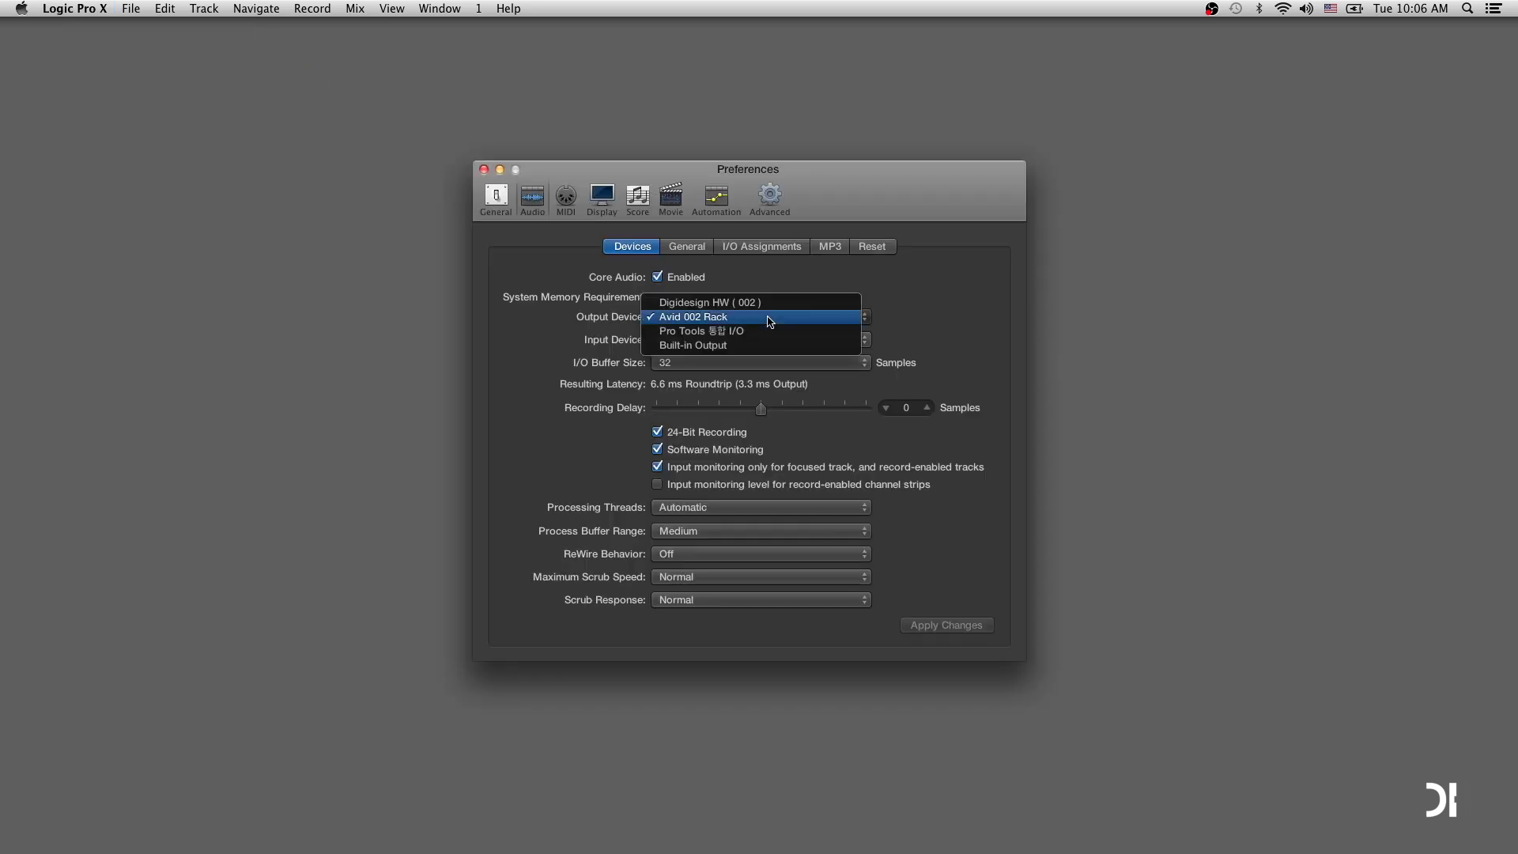
left_click(770, 317)
left_click(765, 341)
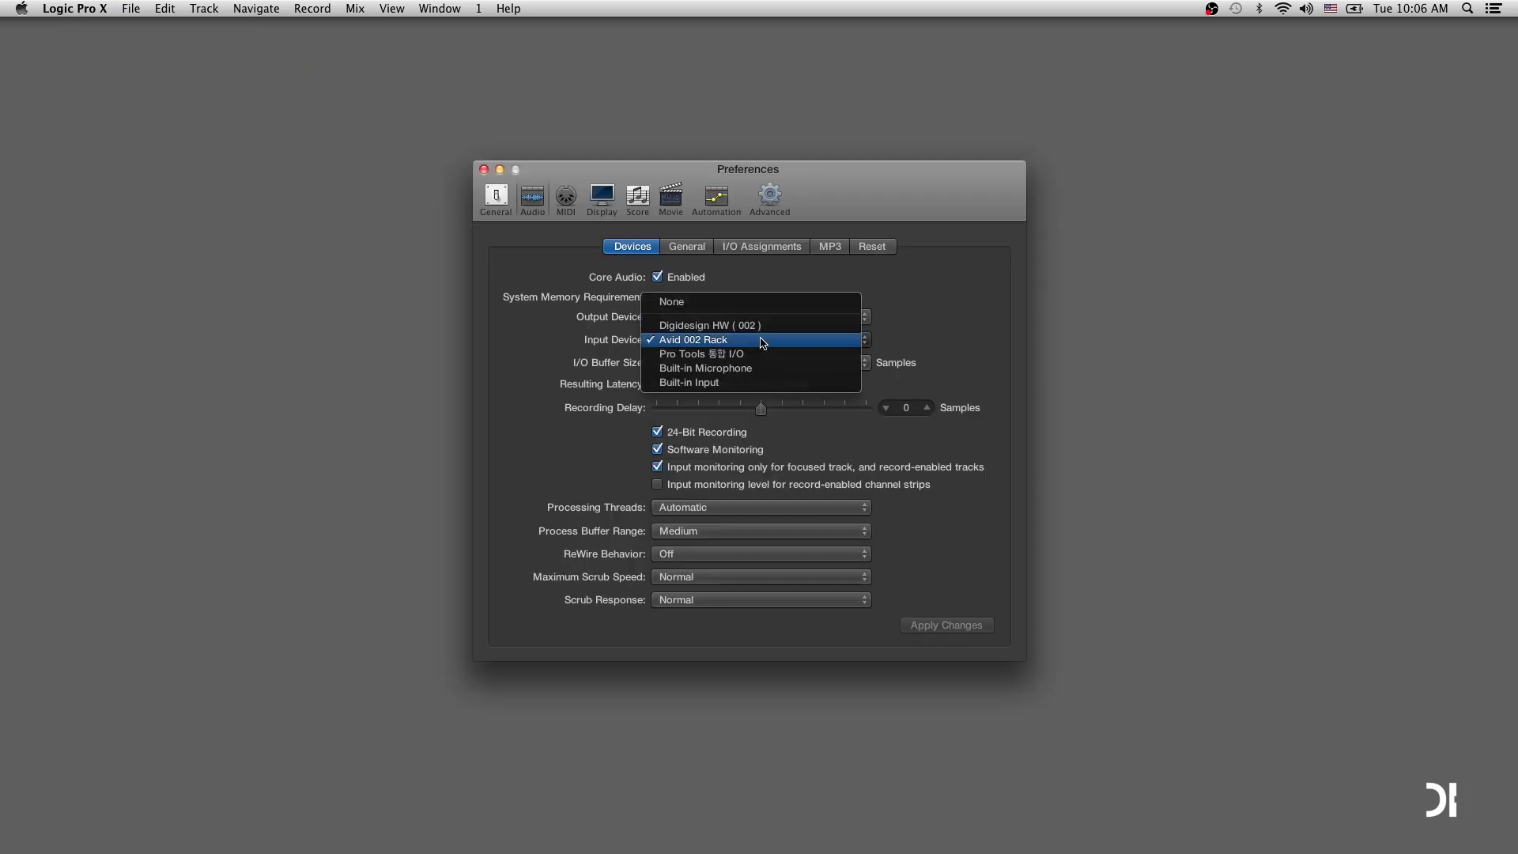
left_click(762, 342)
left_click(743, 363)
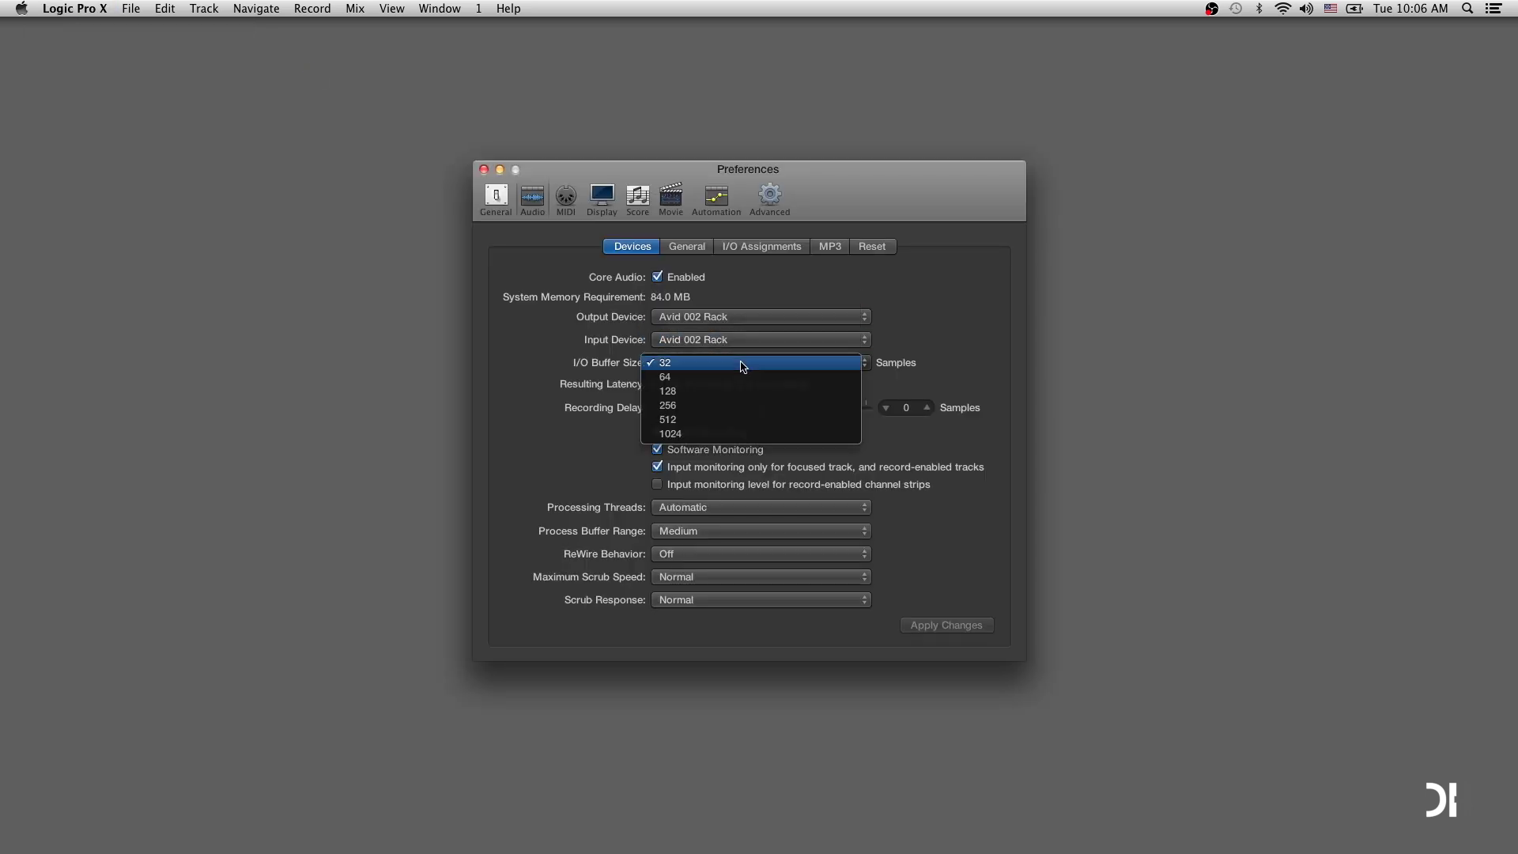
left_click(743, 364)
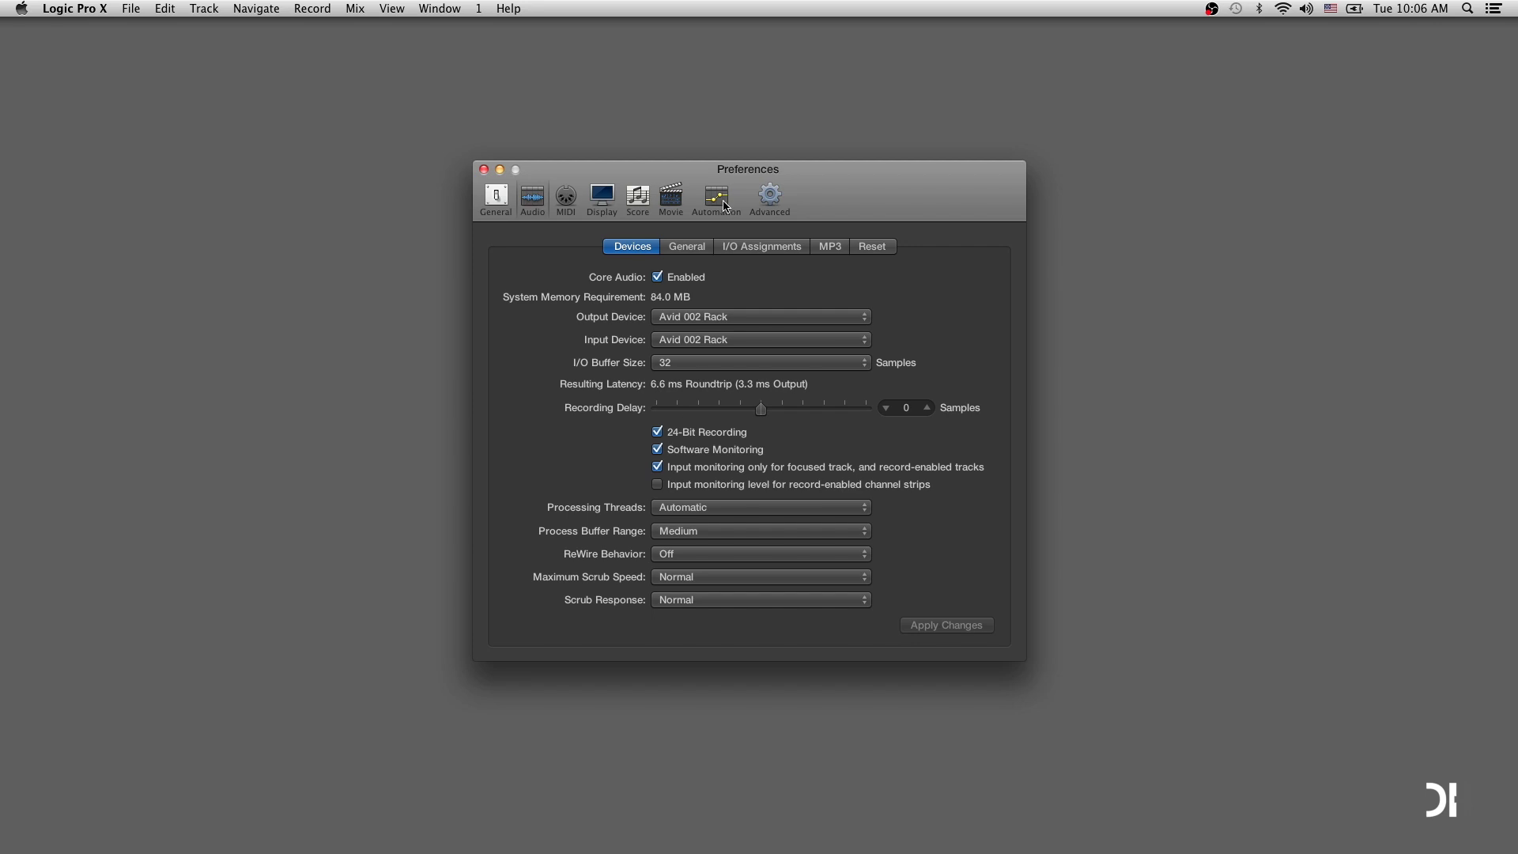
Keep WAVE (BWF) as the recording file type and close the preferences.
left_click(684, 249)
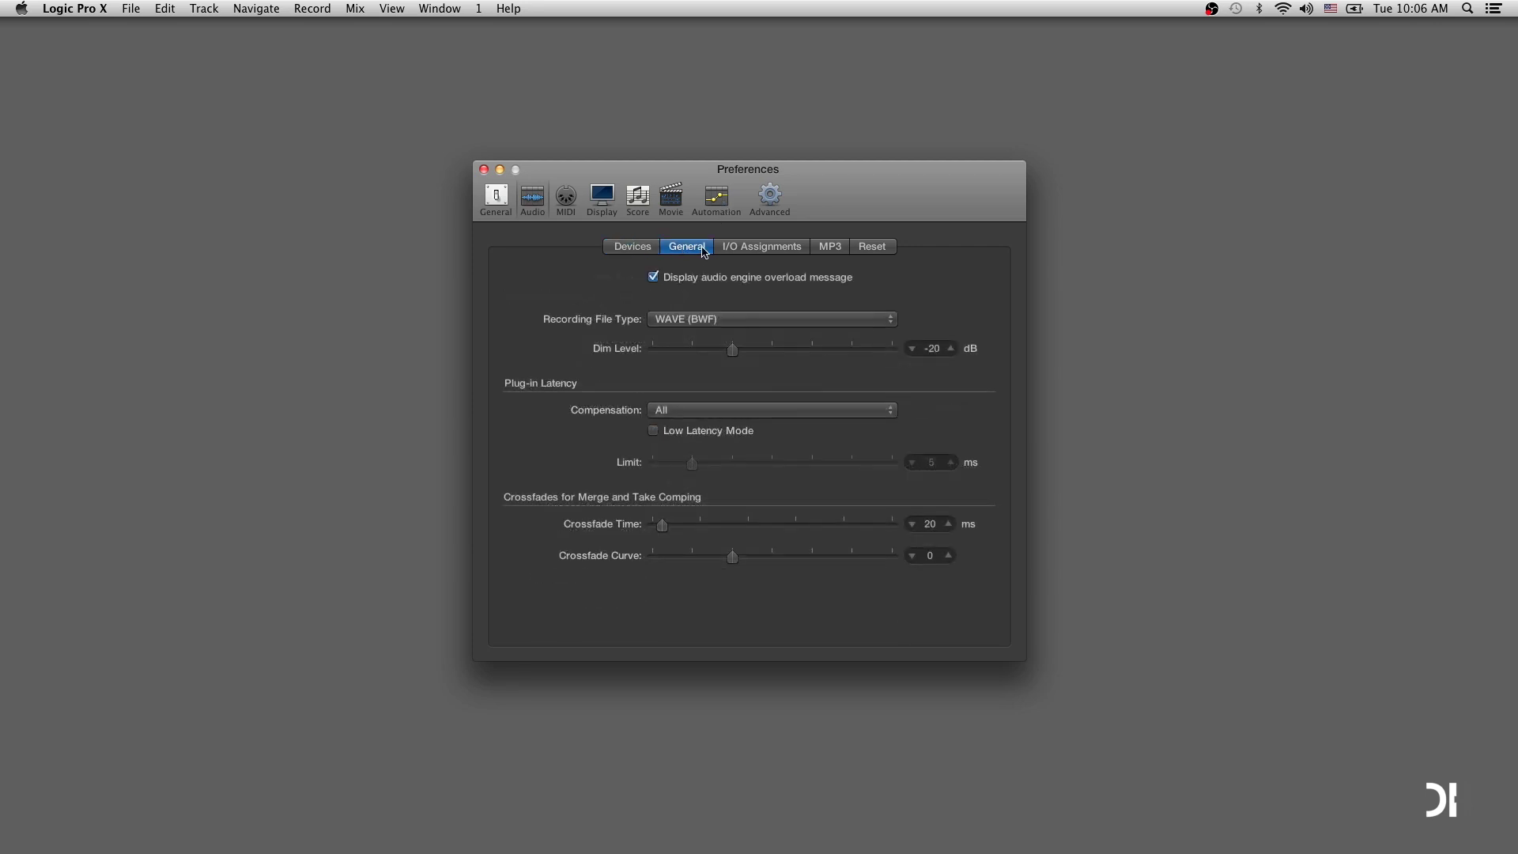
left_click(729, 321)
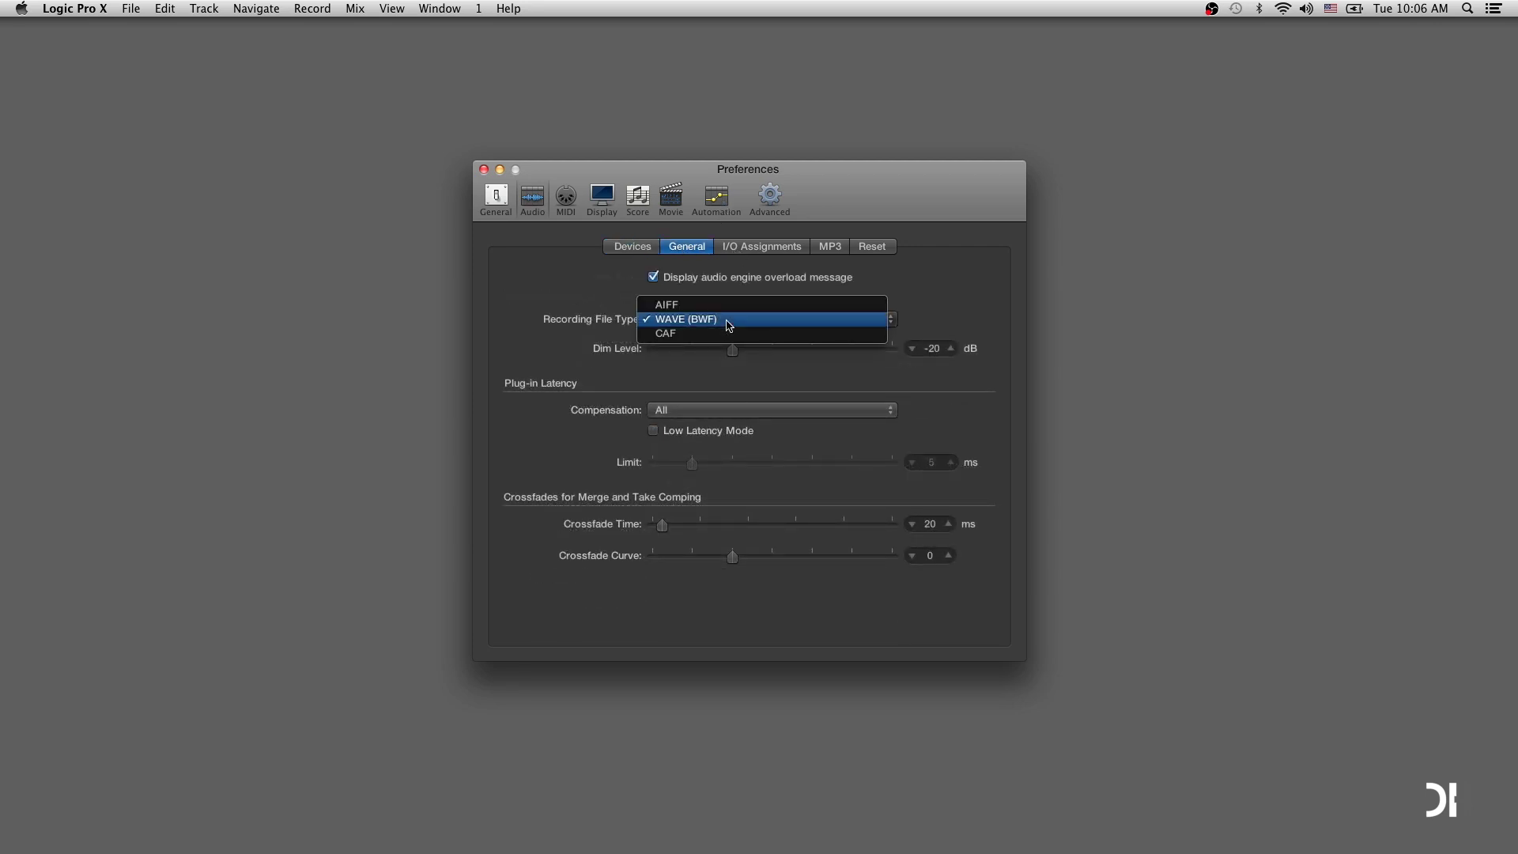
left_click(728, 324)
key("super+w")
Start a new Logic project and create its Audio 1 track.
left_click(140, 11)
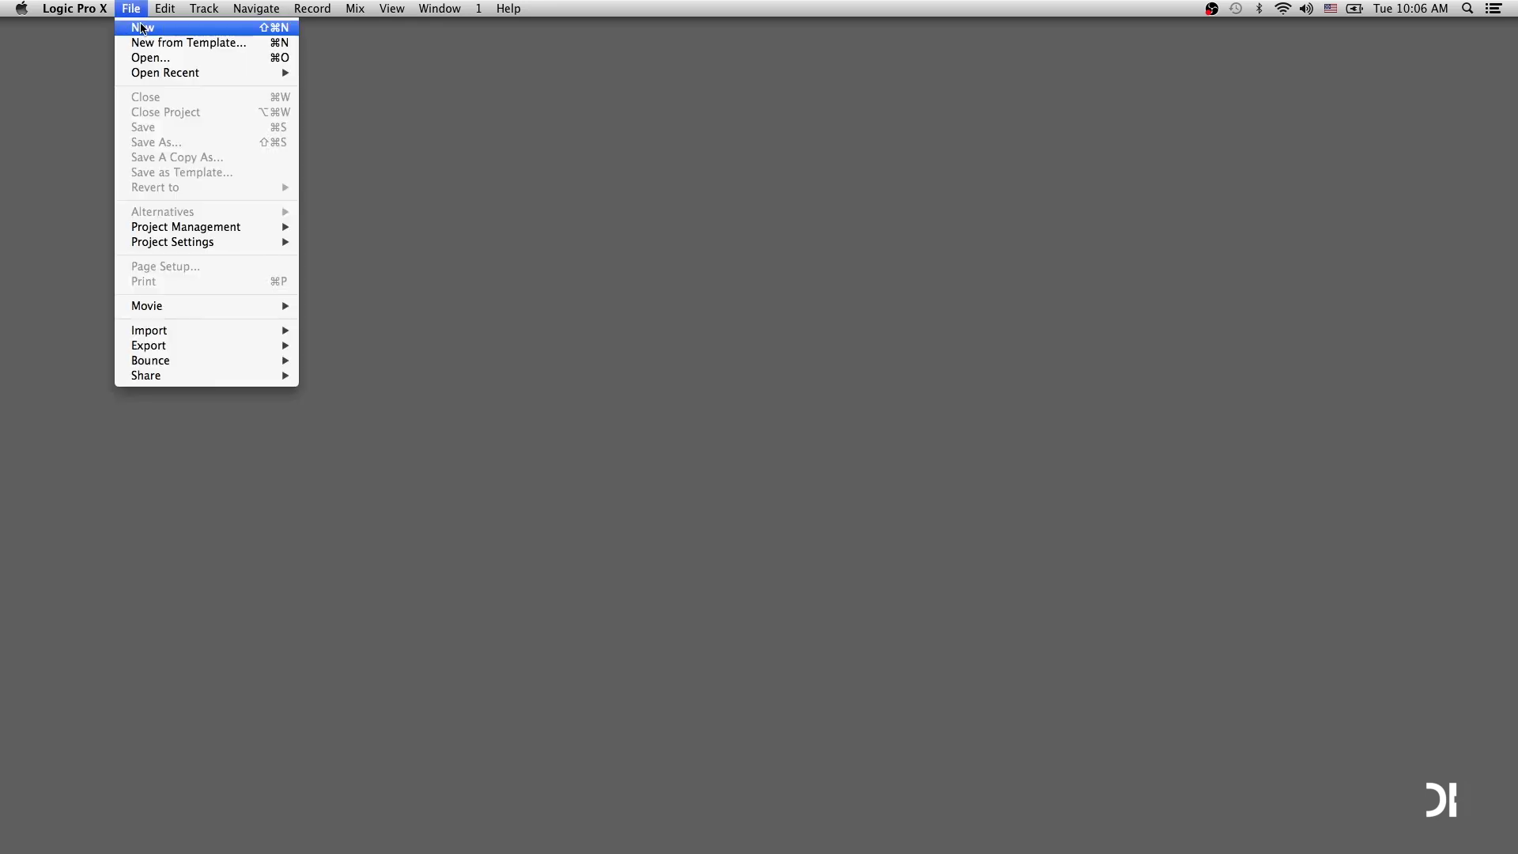
left_click(142, 28)
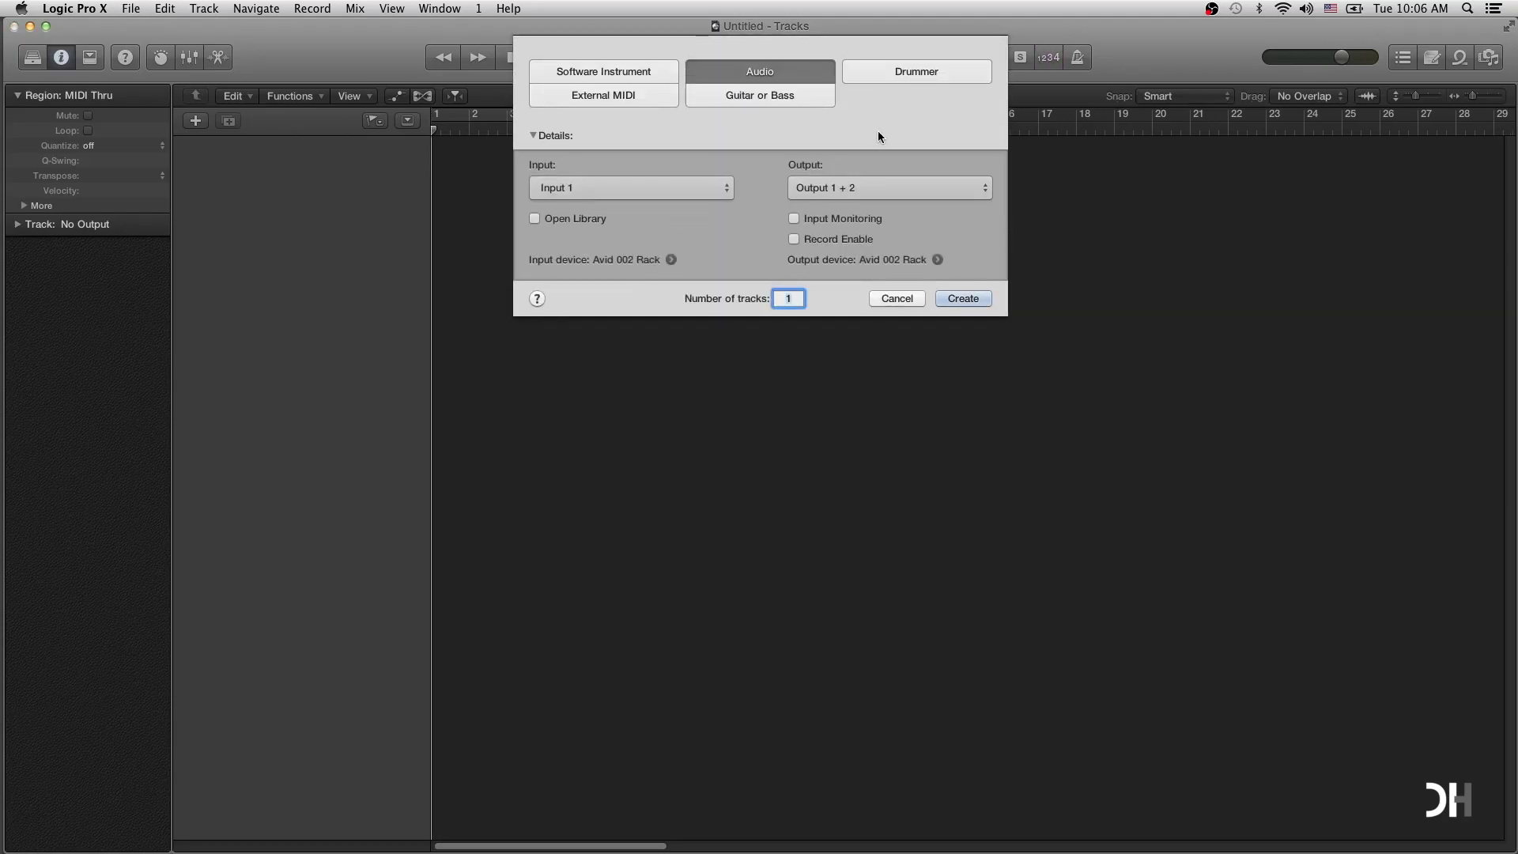
left_click(963, 299)
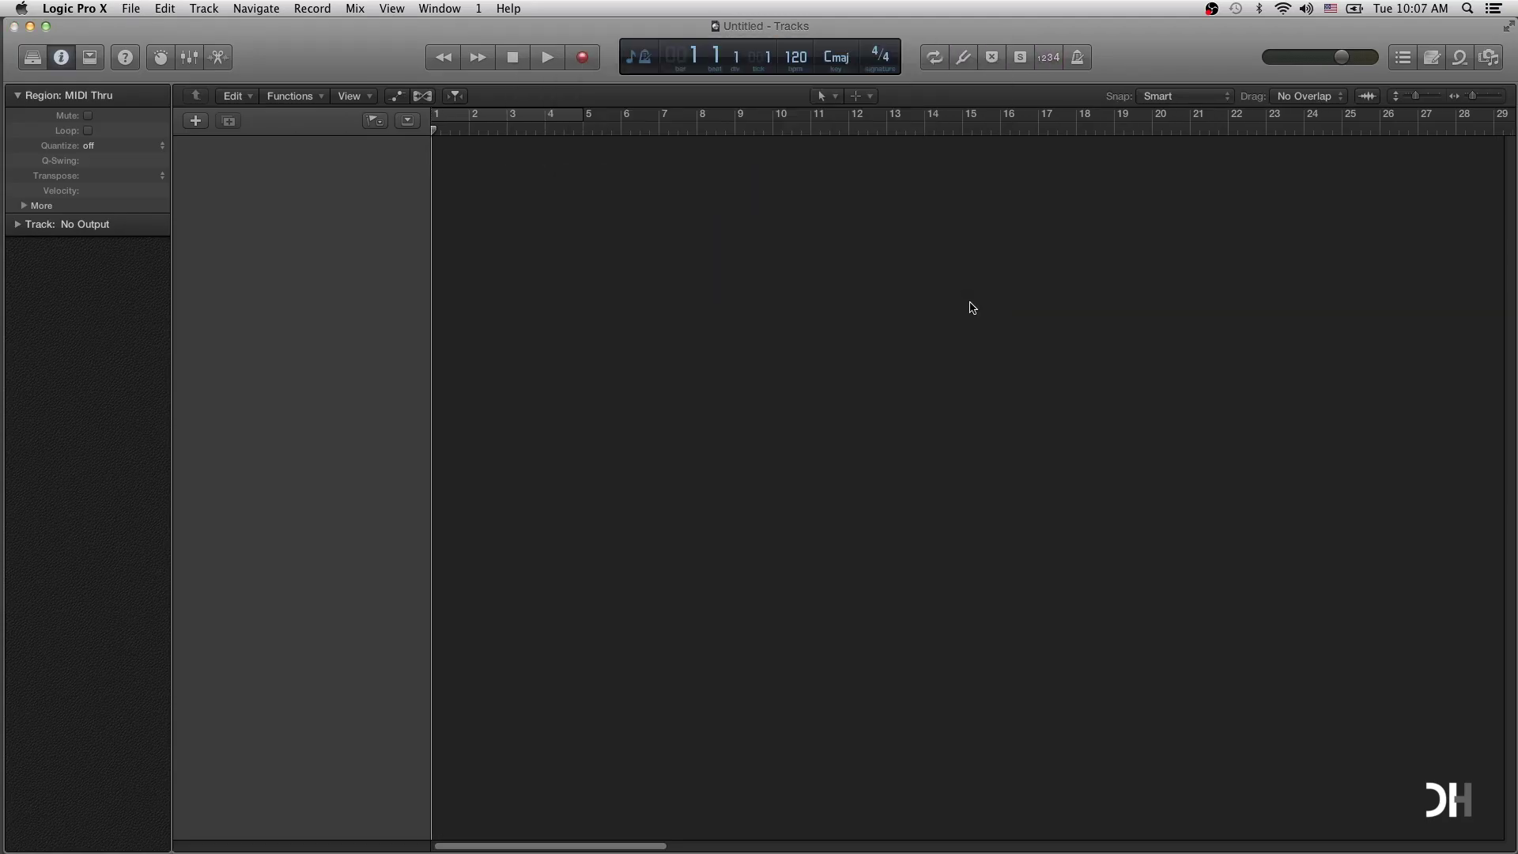
Set the project's audio sample rate to 48 kHz.
left_click(131, 7)
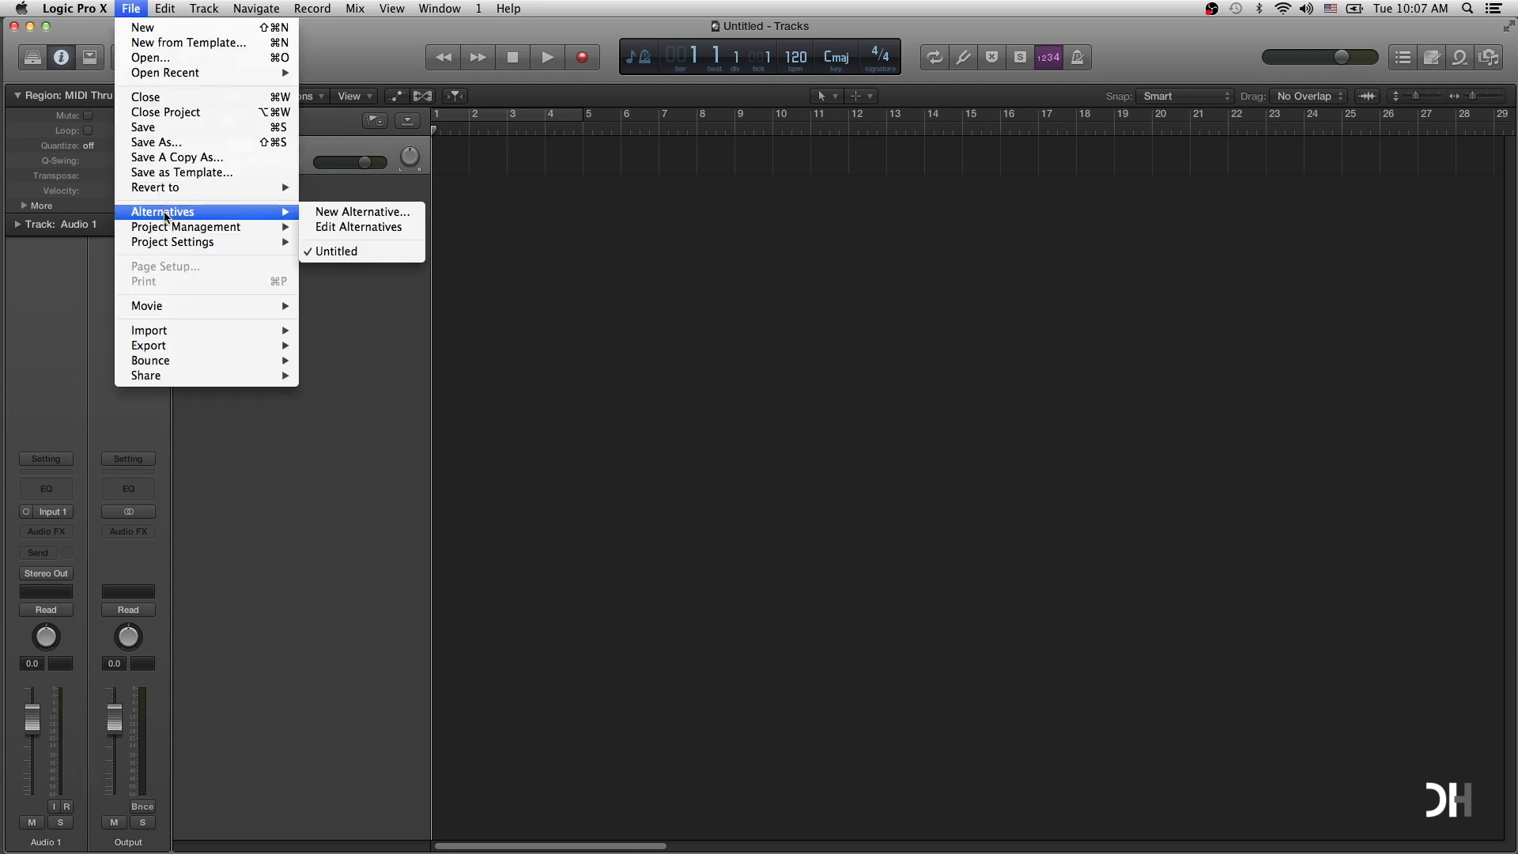
mouse_move(169, 227)
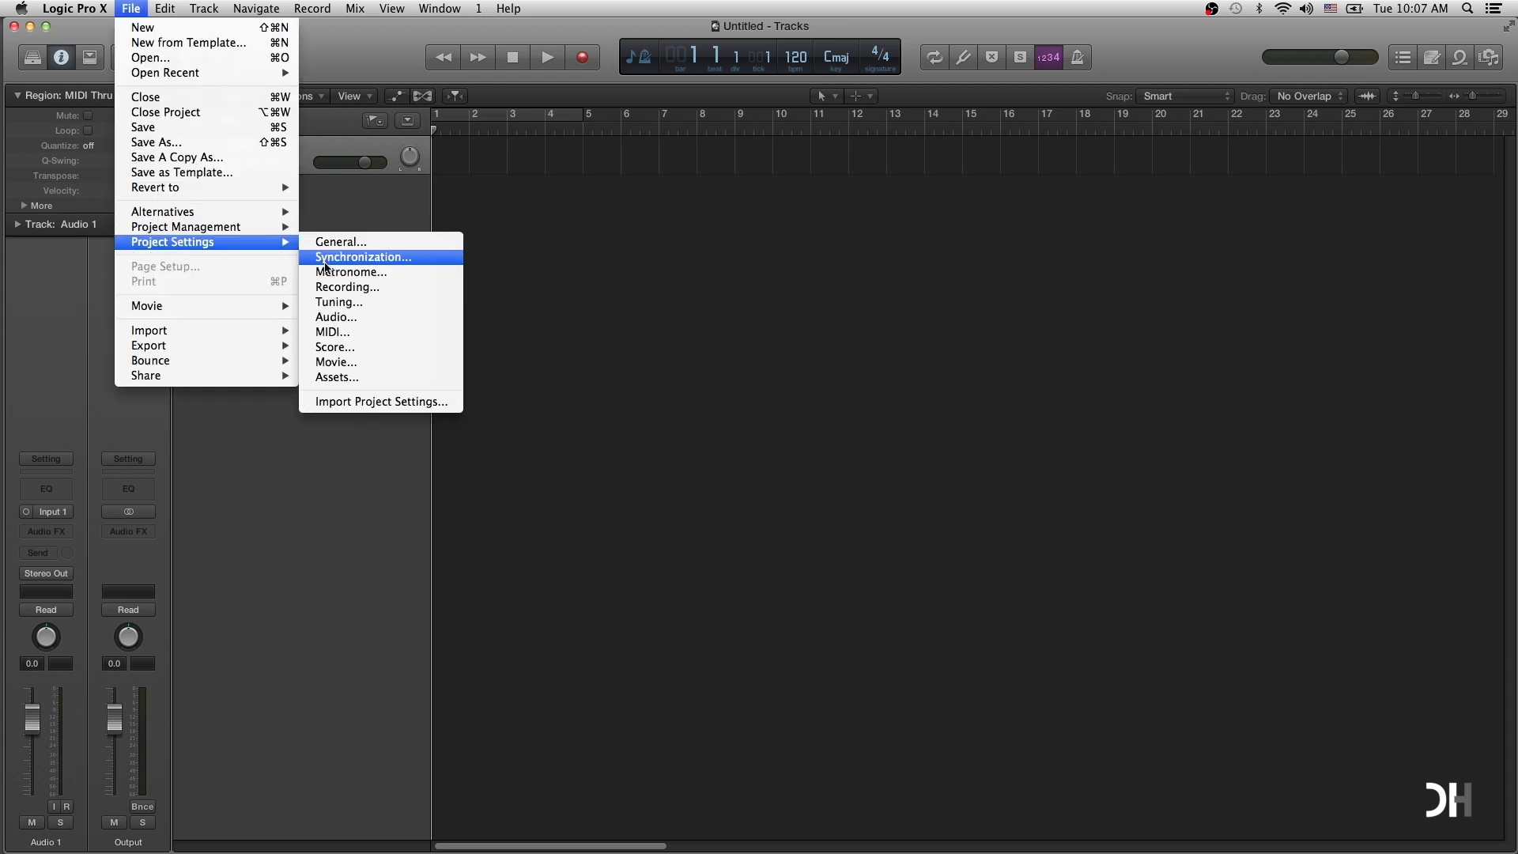
left_click(335, 318)
left_click(639, 419)
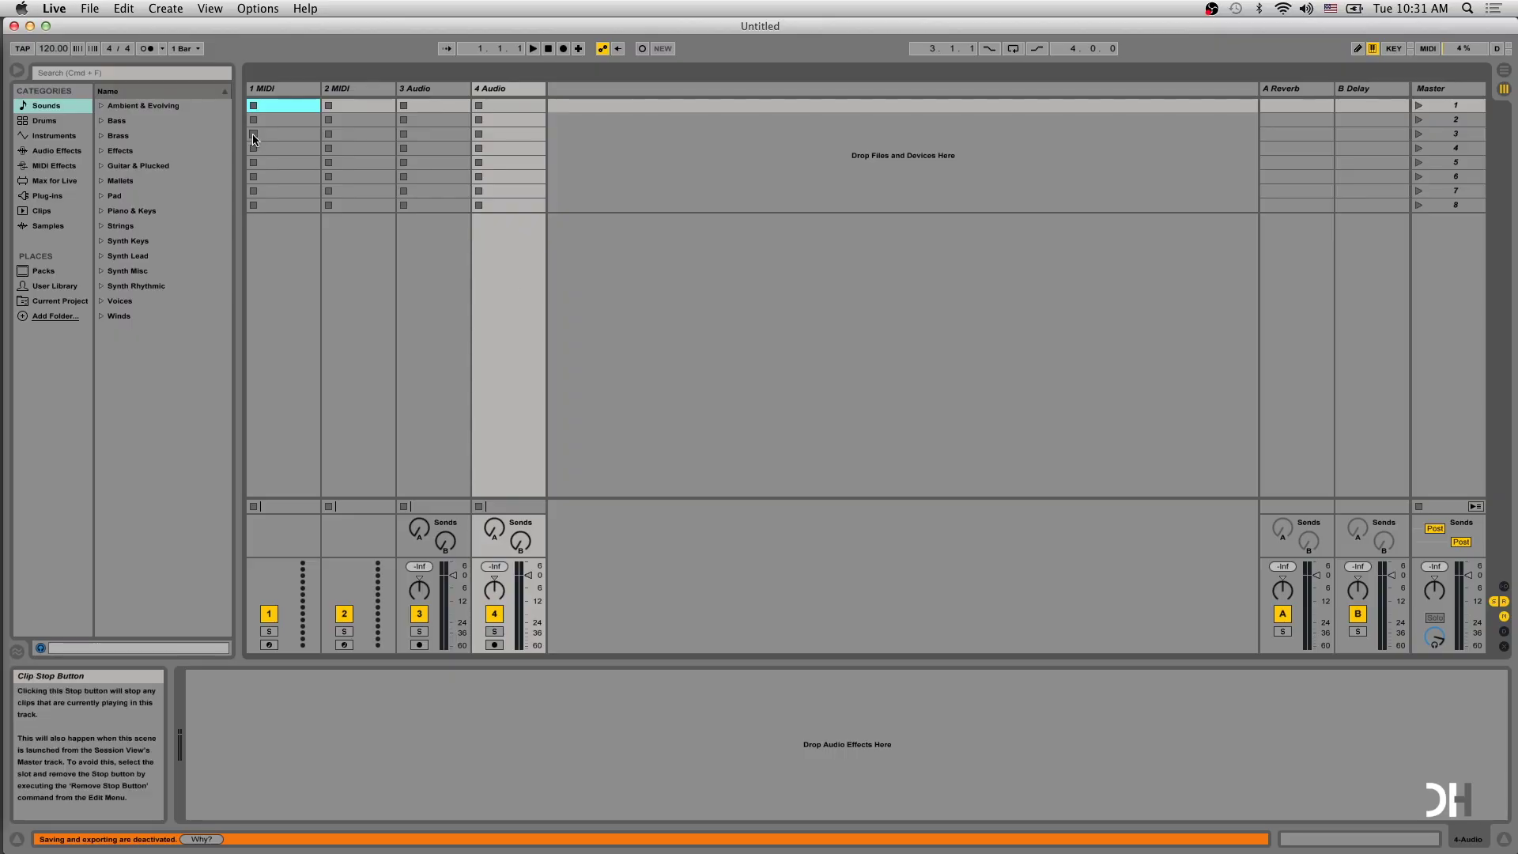
Set Live's audio input and output devices to Avid 002 Rack.
left_click(56, 9)
left_click(73, 53)
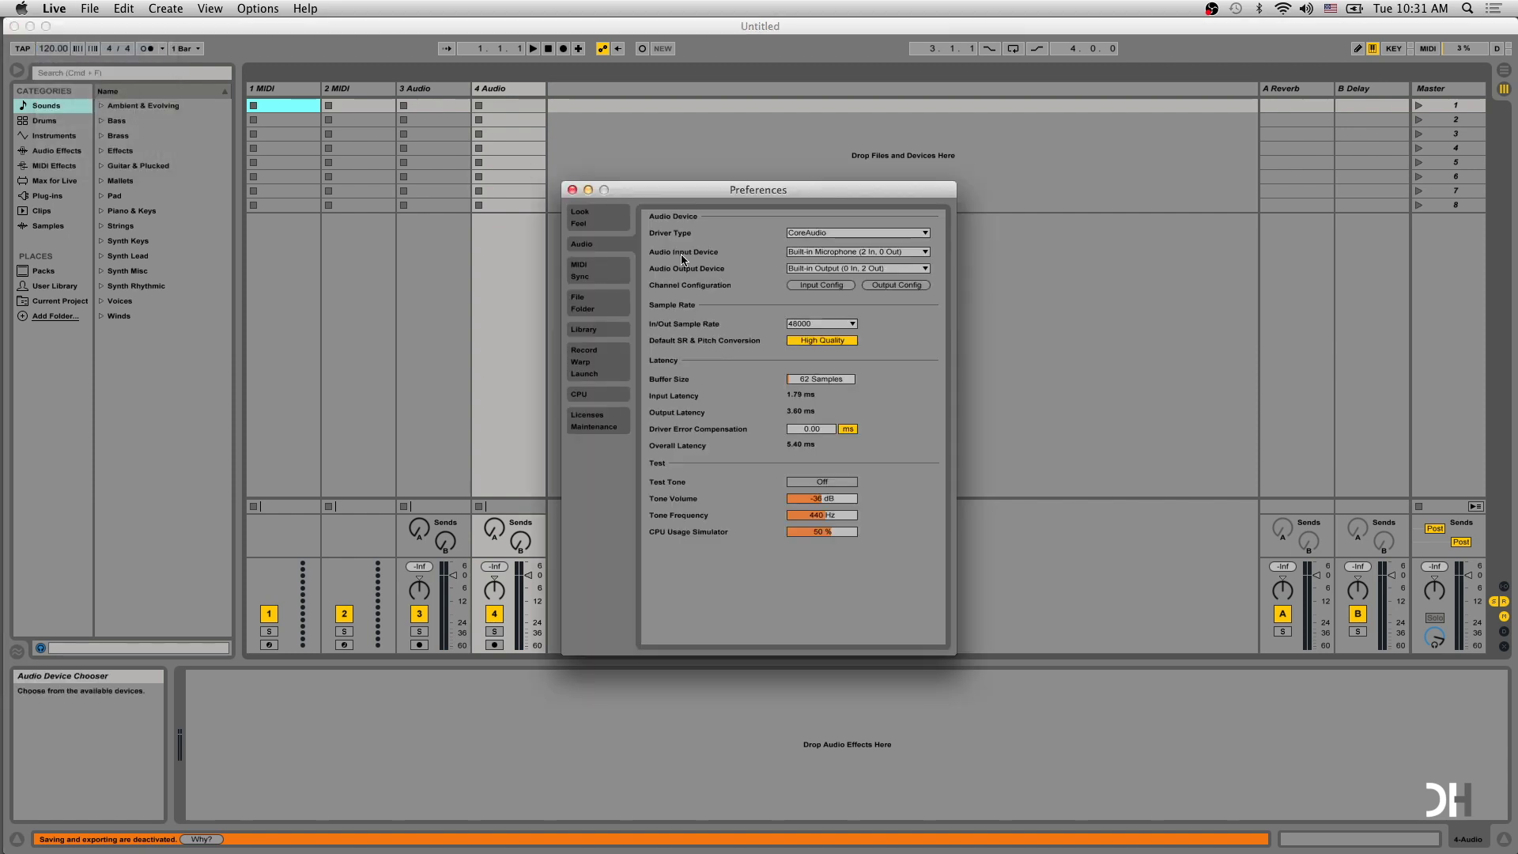
left_click(872, 255)
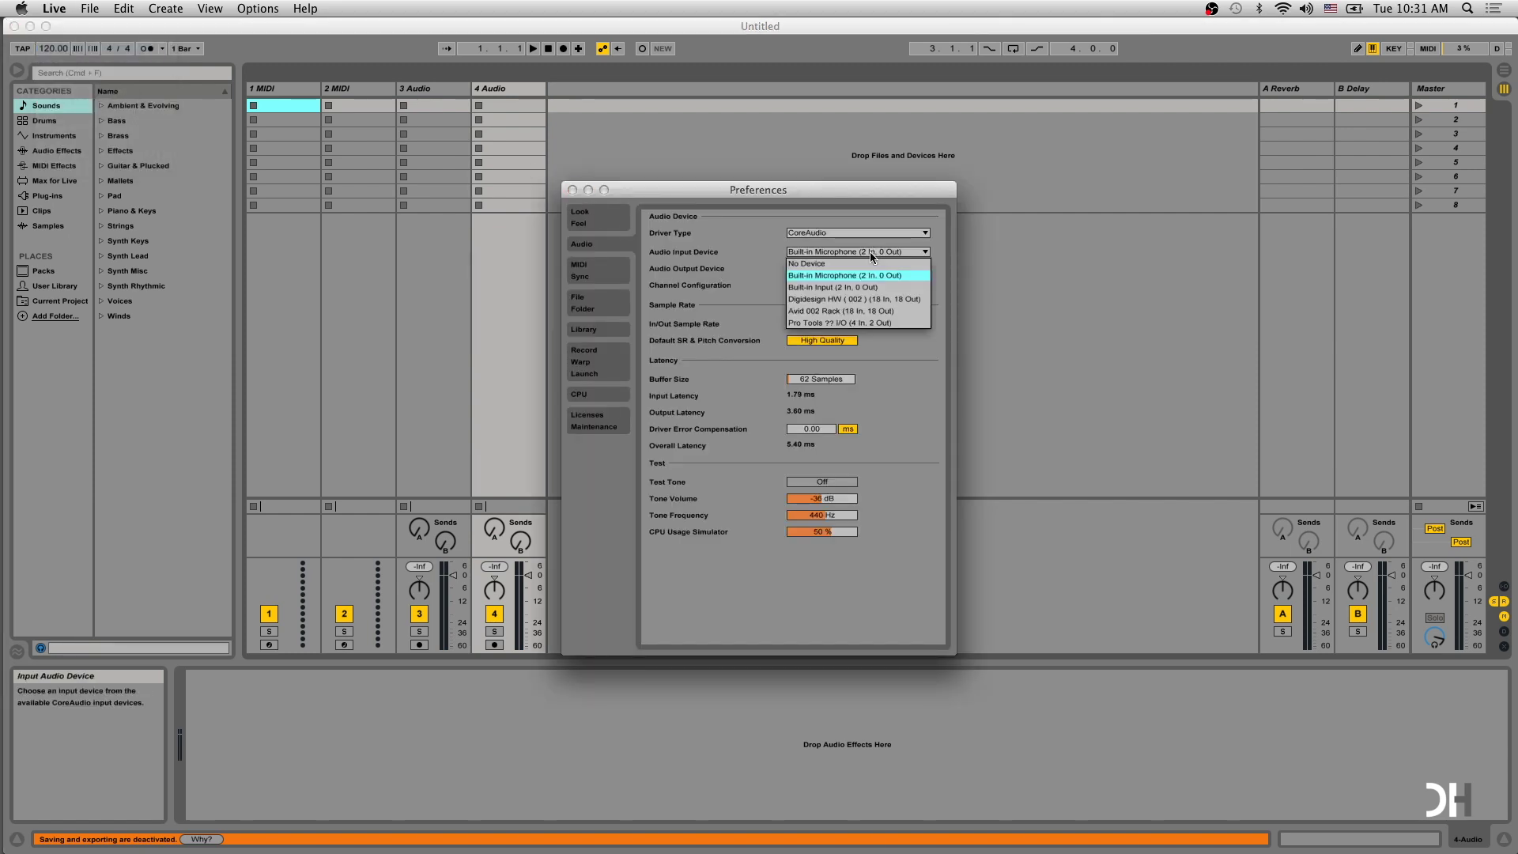
left_click(842, 287)
left_click(844, 269)
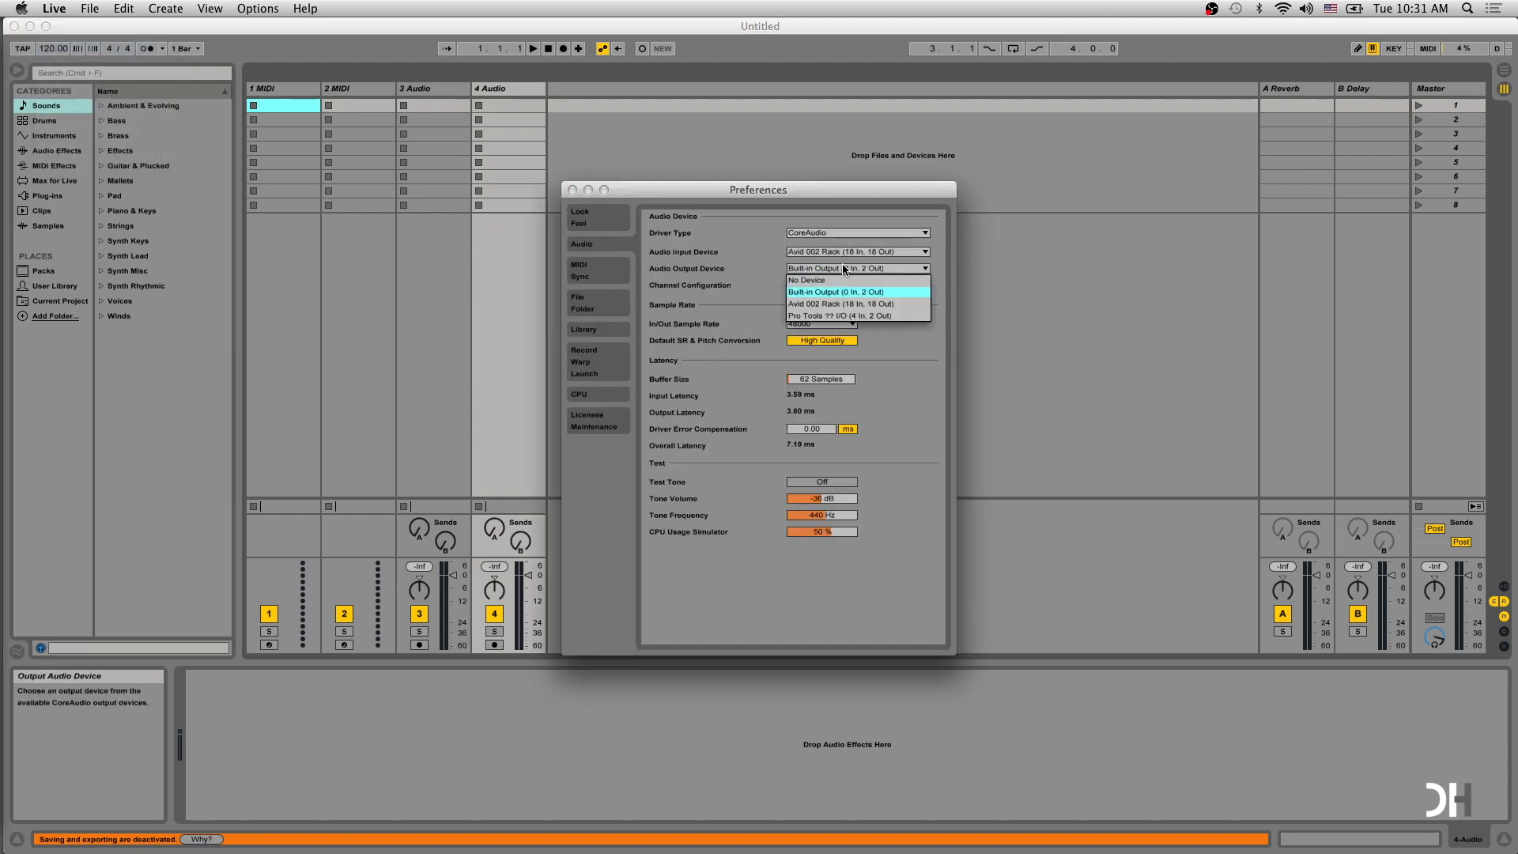
left_click(841, 304)
Keep the sample rate at 48000 and choose the recording bit depth in Record/Warp/Launch.
left_click(822, 323)
left_click(826, 347)
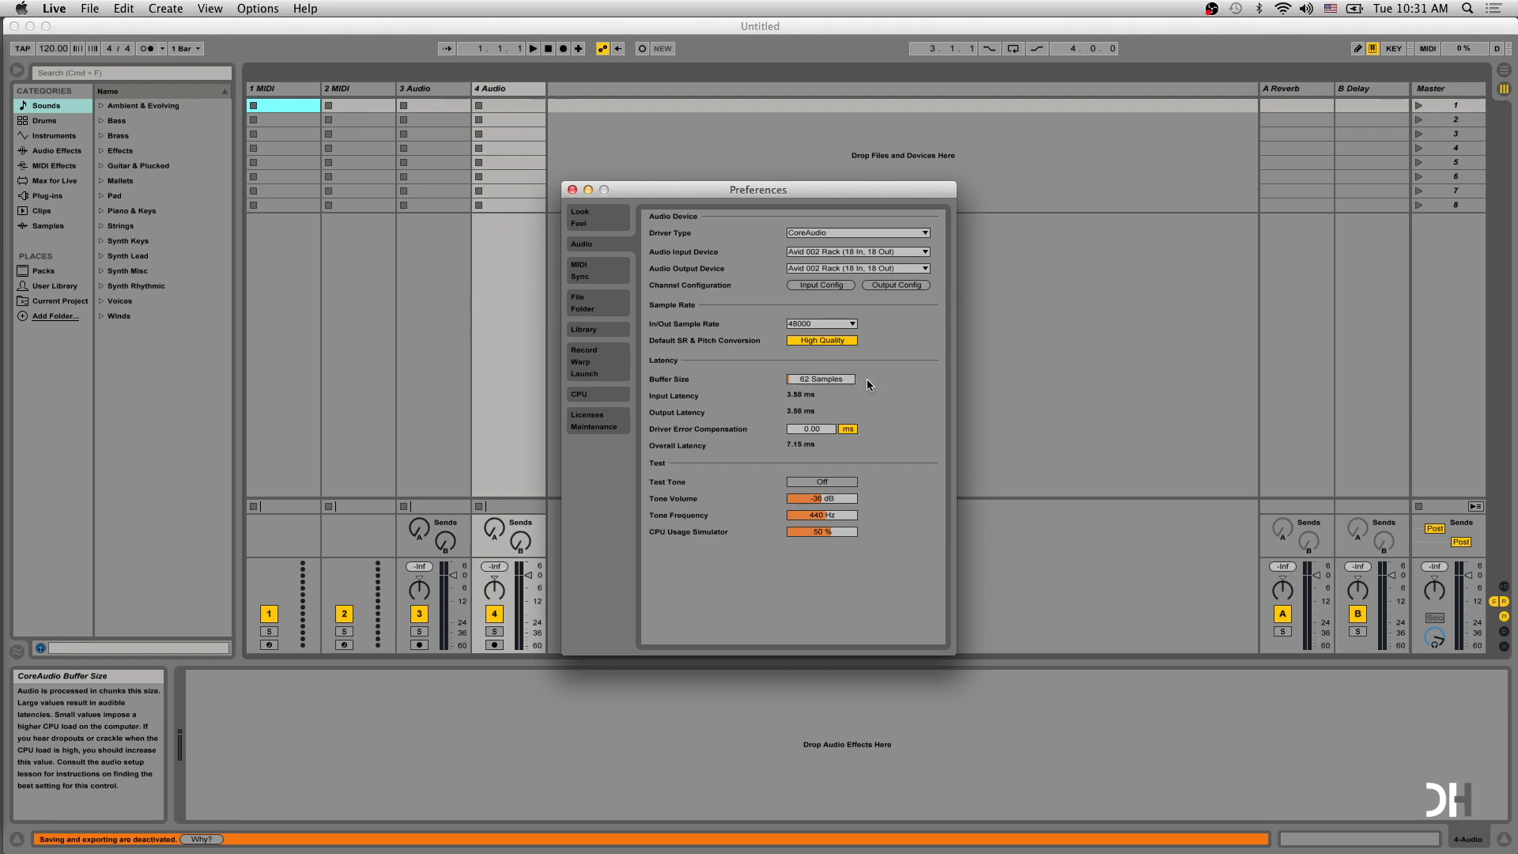
left_click(599, 354)
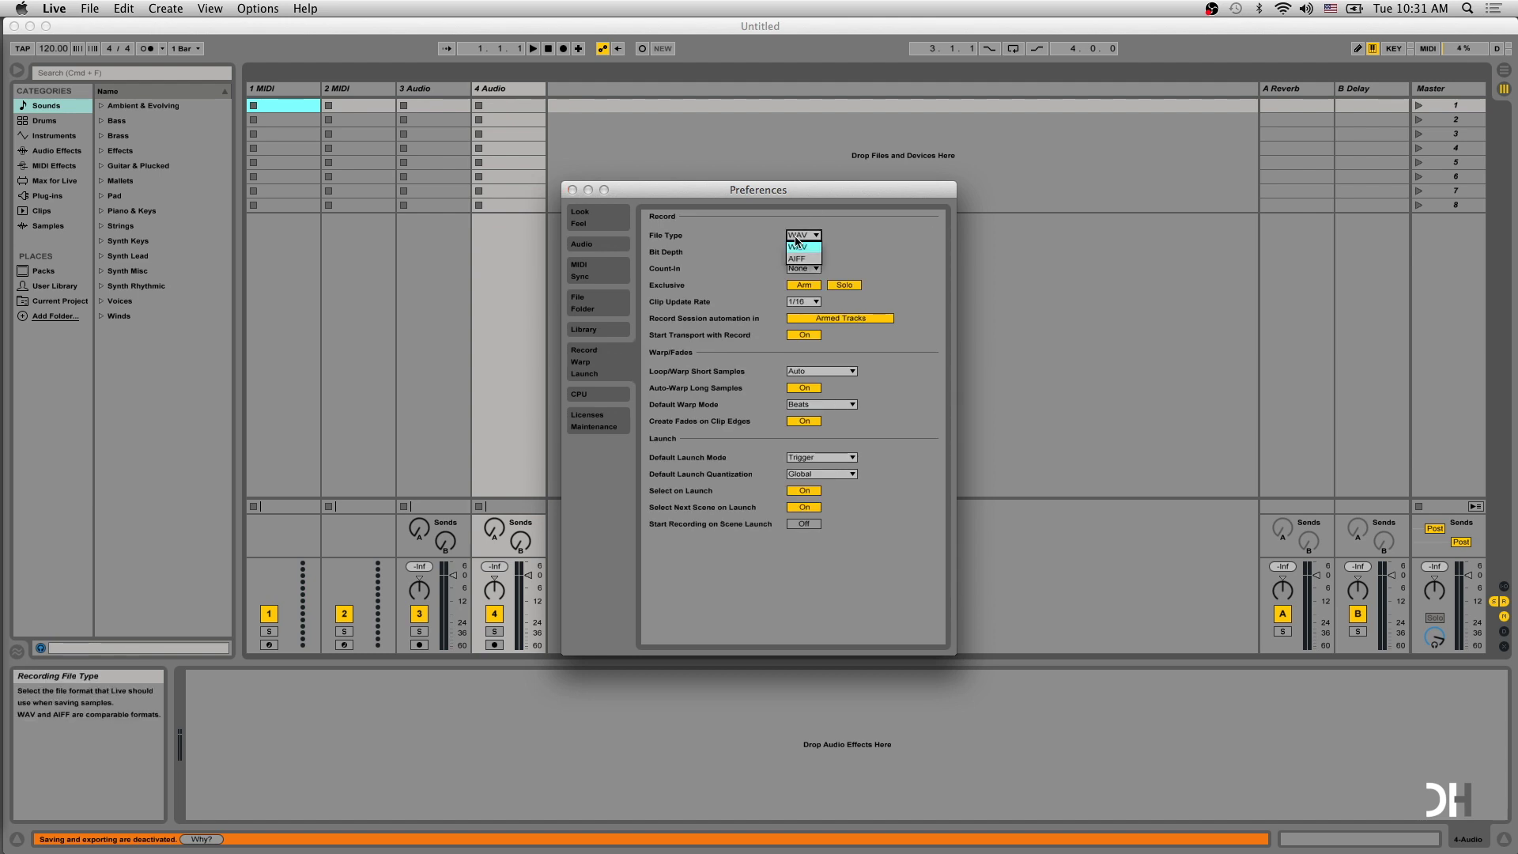
left_click(801, 252)
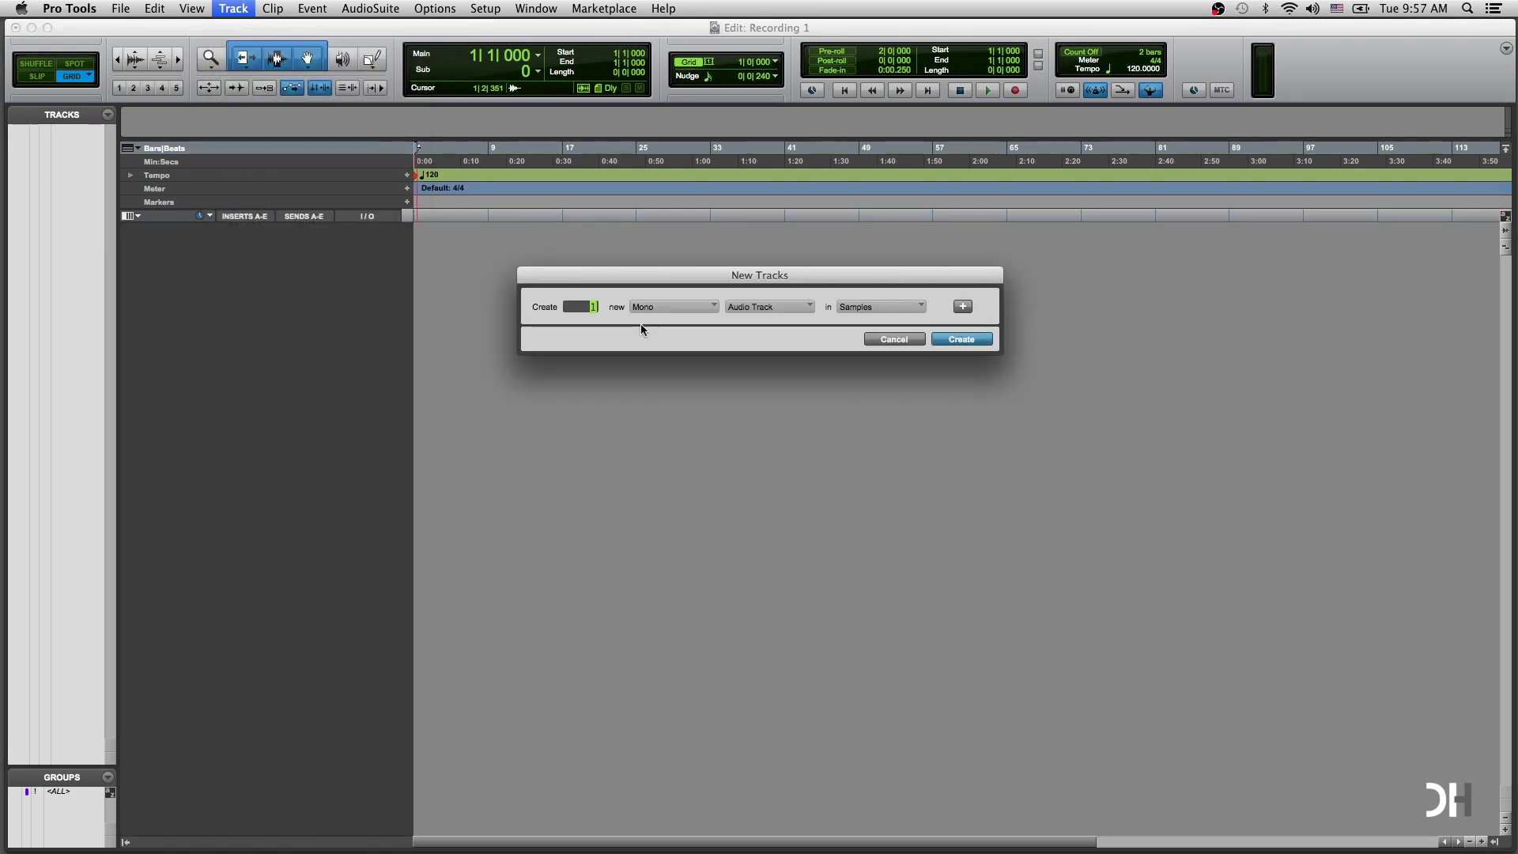
Create the mono audio track and rename it Vox.
left_click(972, 344)
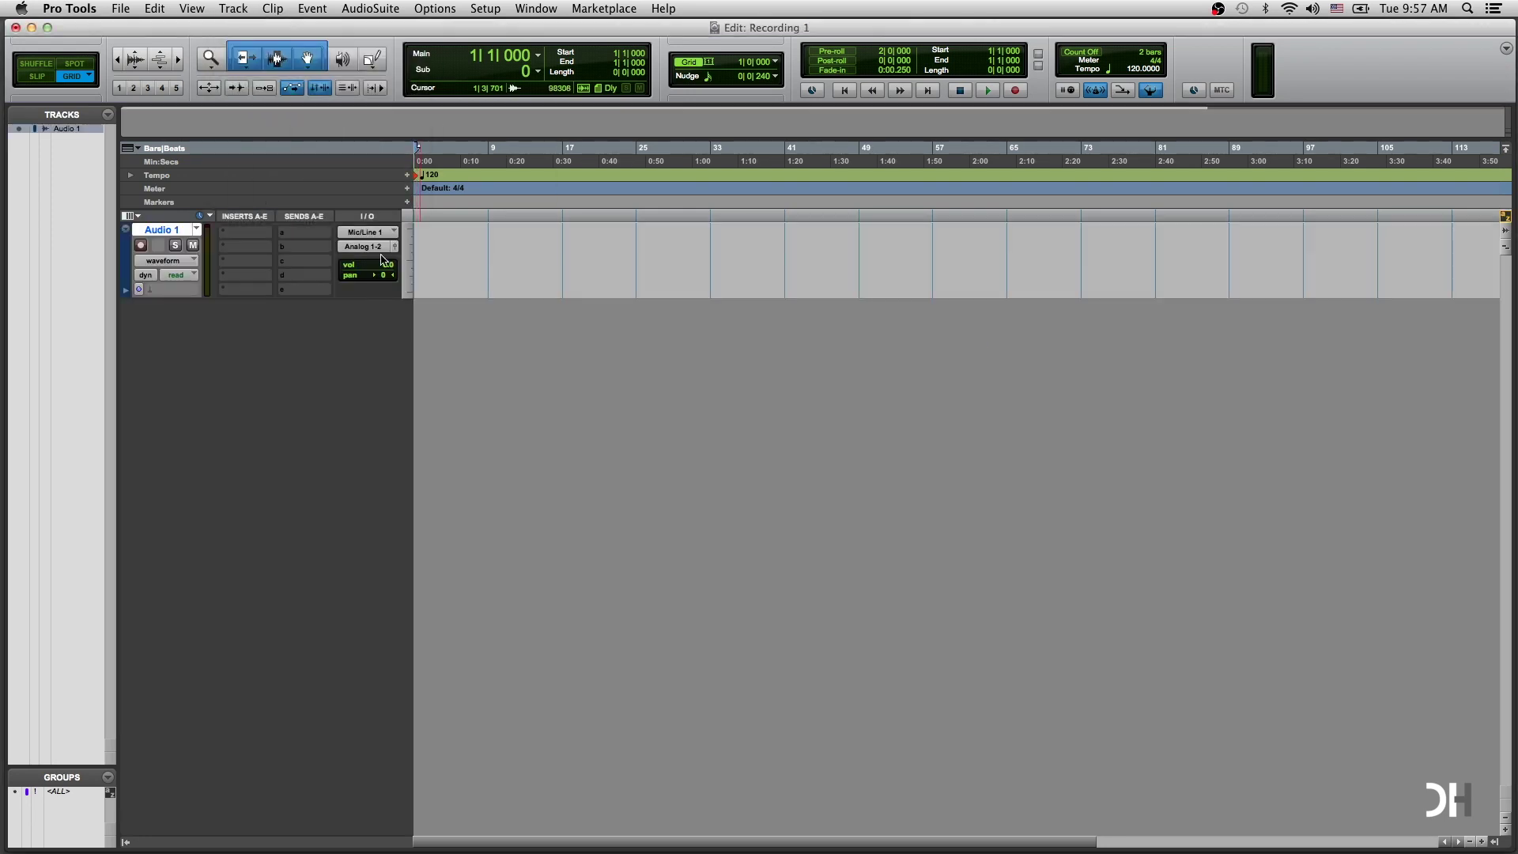
double_click(179, 230)
type("Vox")
key("Return")
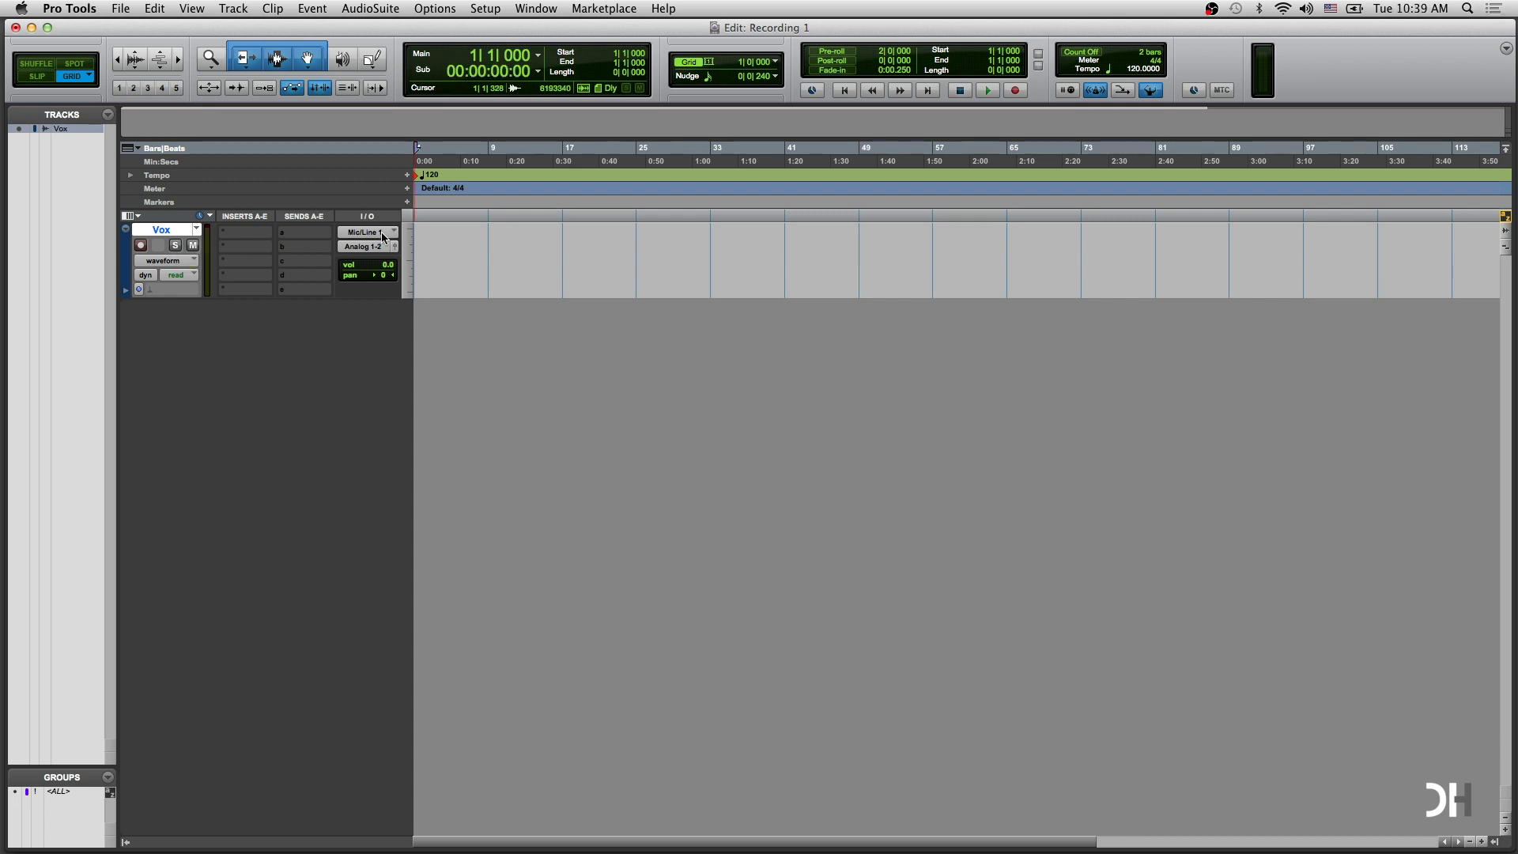
Set the Vox track's input to Mic/Line 1 (Mono).
left_click(371, 232)
mouse_move(458, 238)
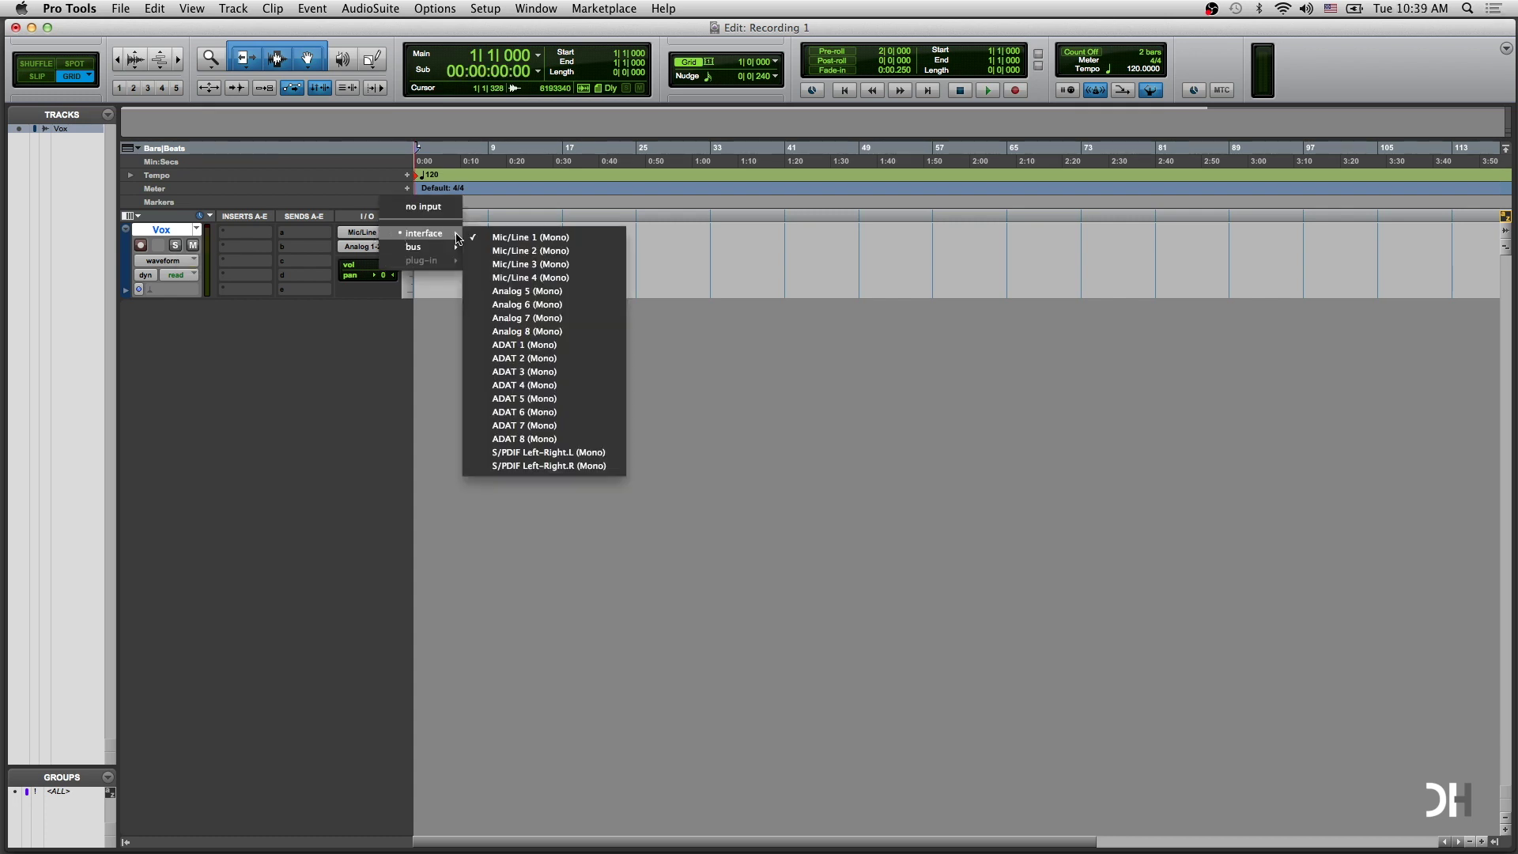
left_click(496, 238)
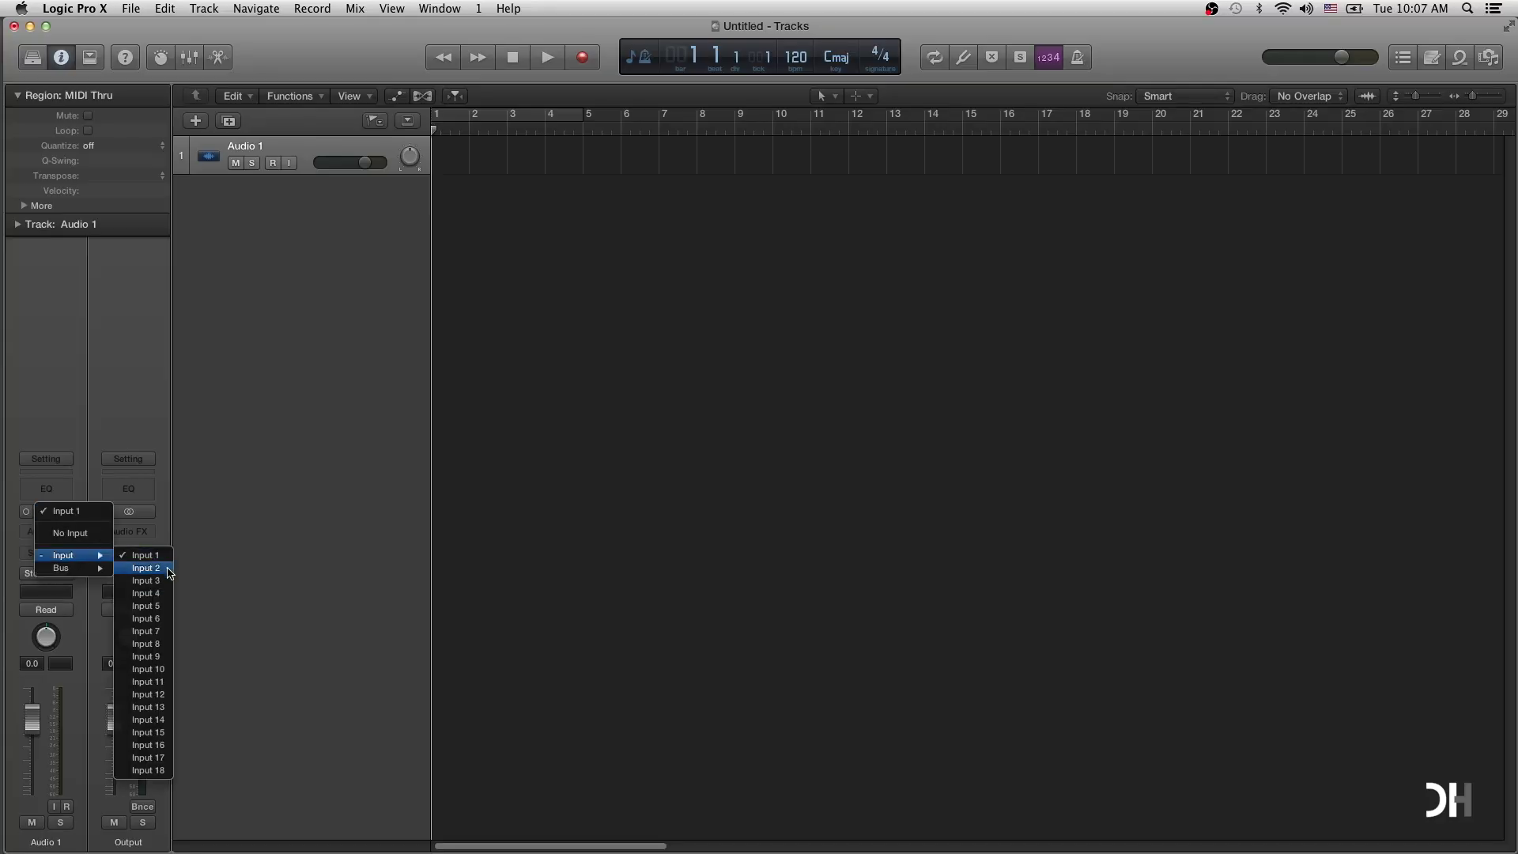
Leave the input unchanged, confirm the Vox track name, and start recording in Logic.
left_click(211, 548)
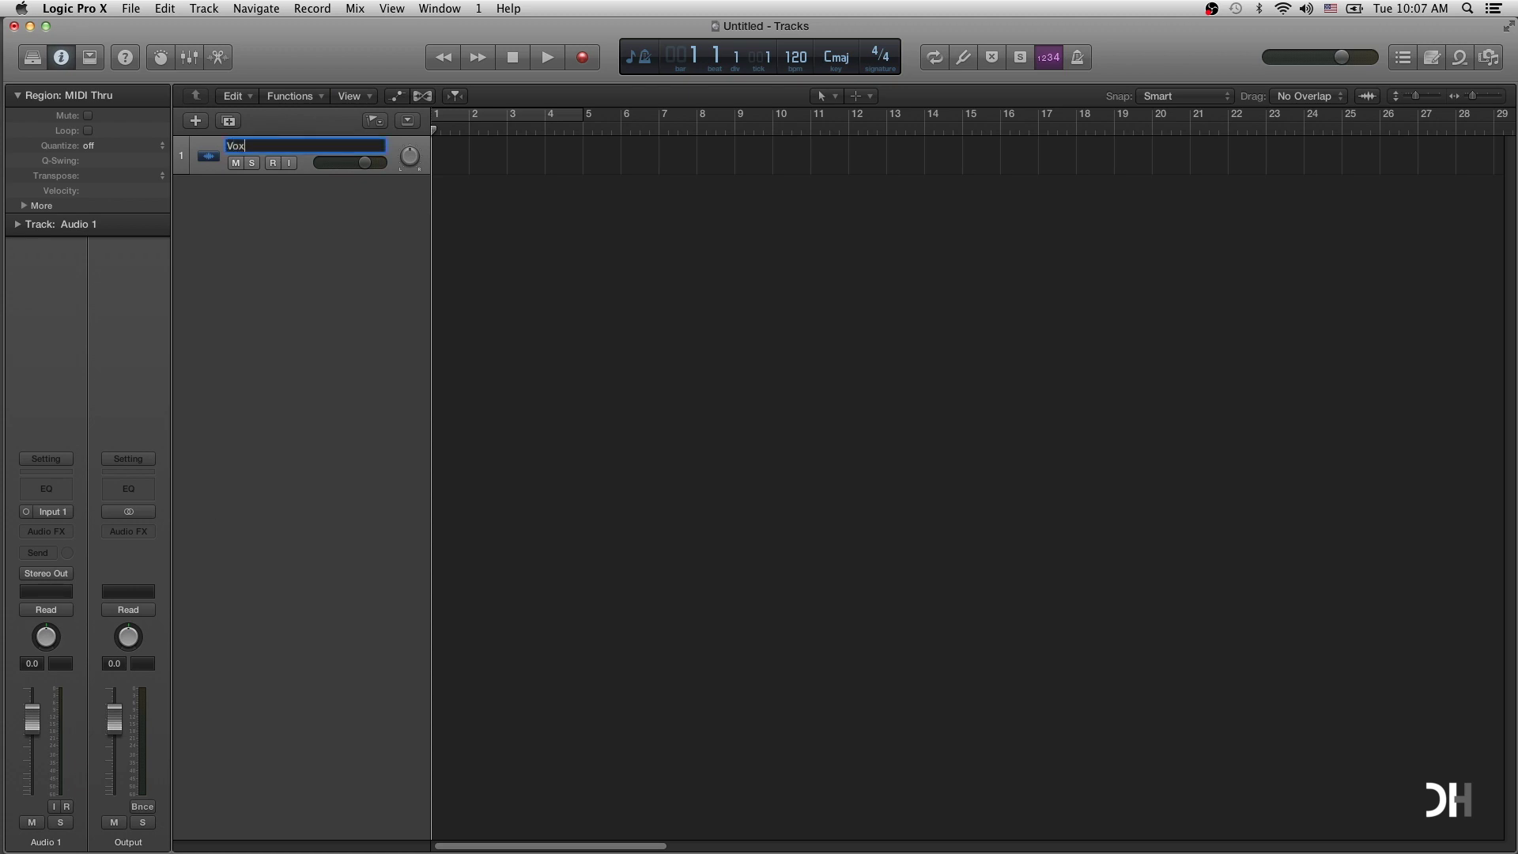
key("Return")
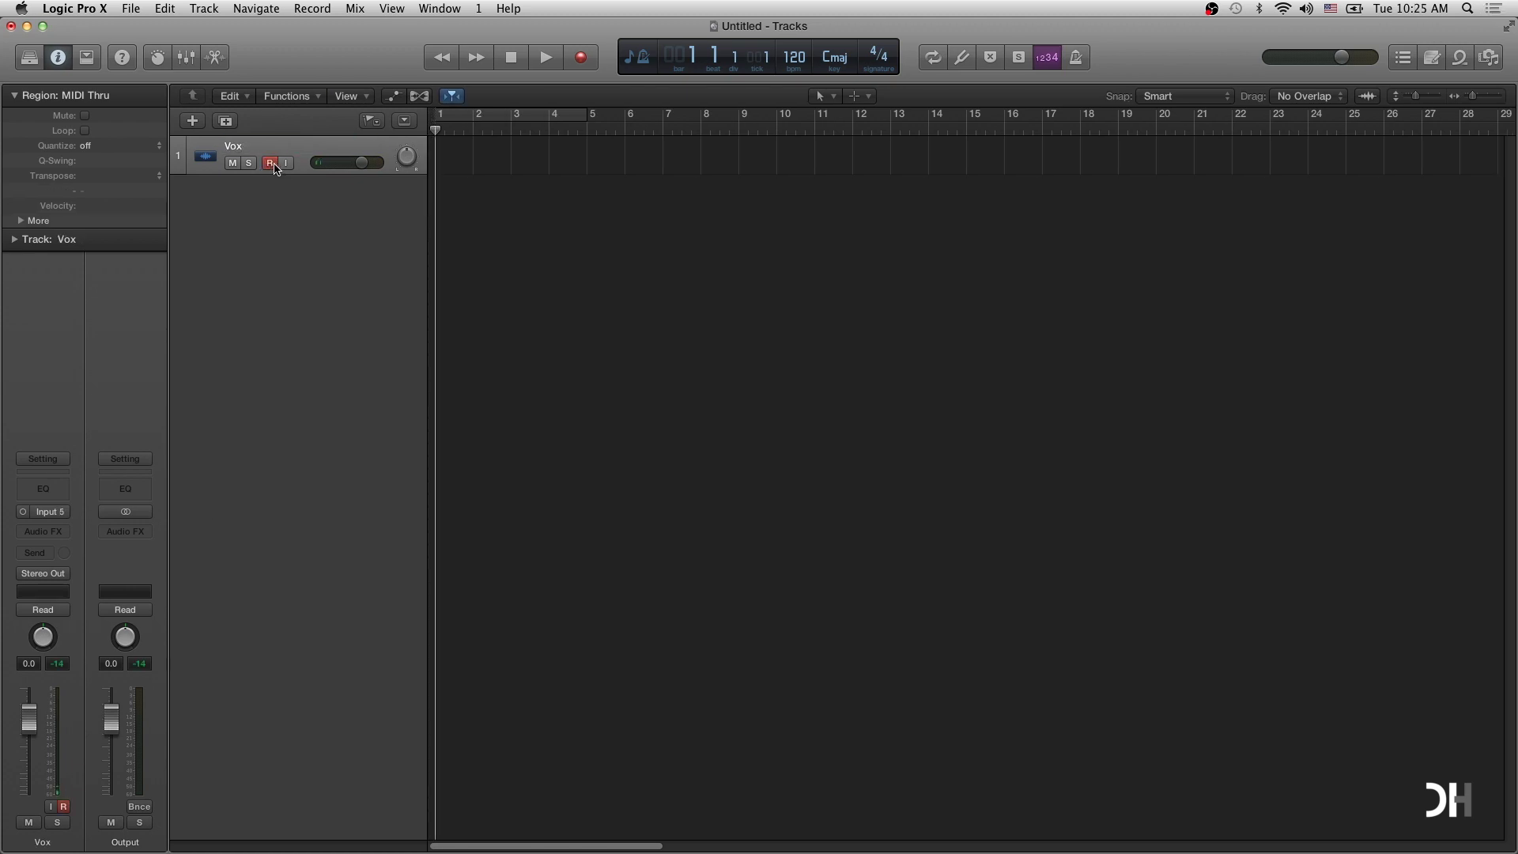
left_click(580, 59)
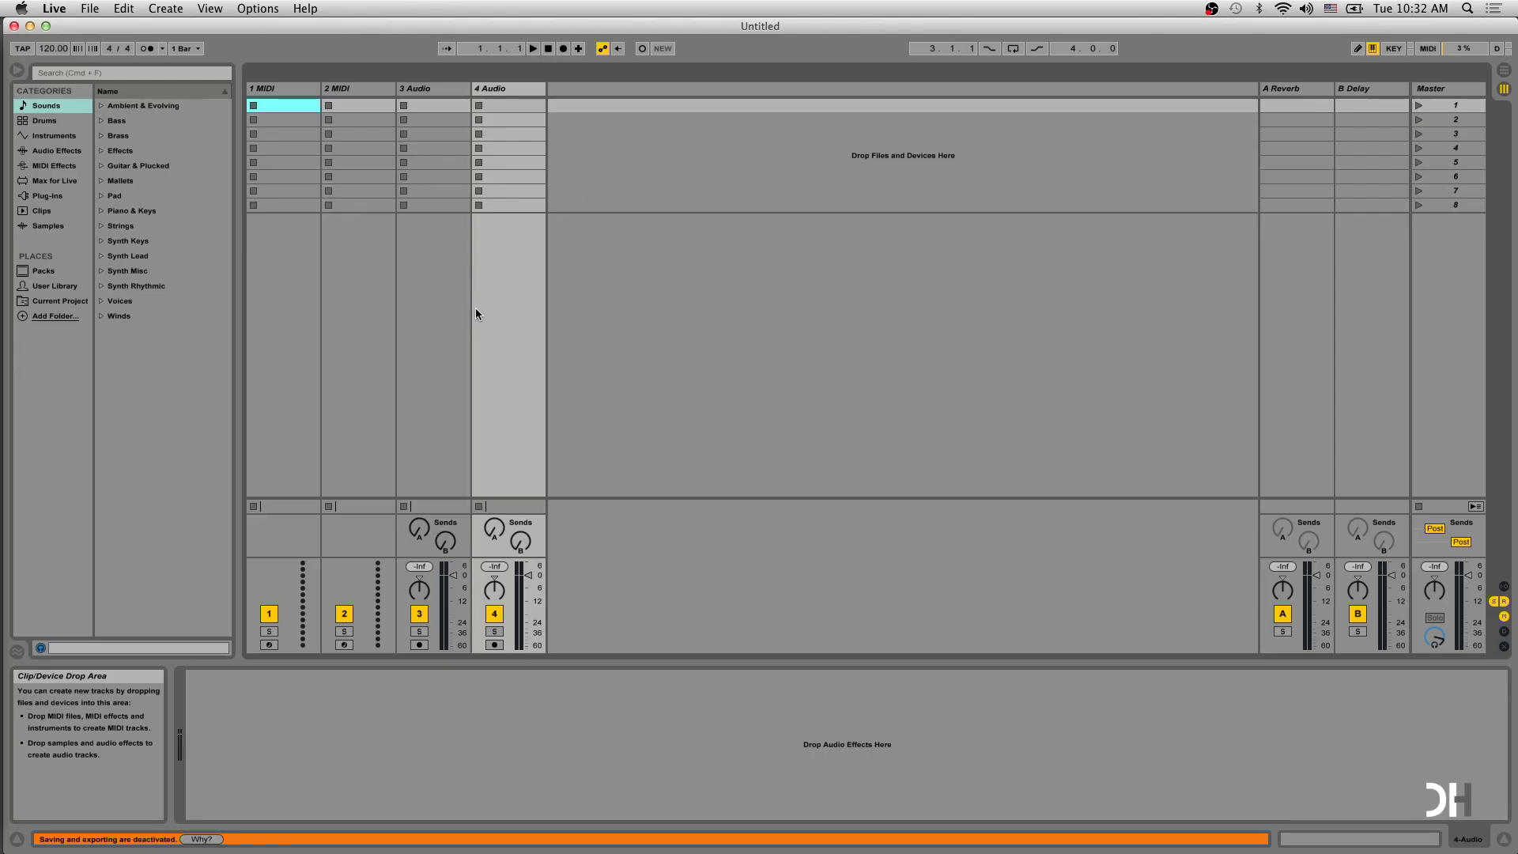
Route 3 Audio from input channel 5 with Auto monitoring and arm it for recording.
left_click(438, 310)
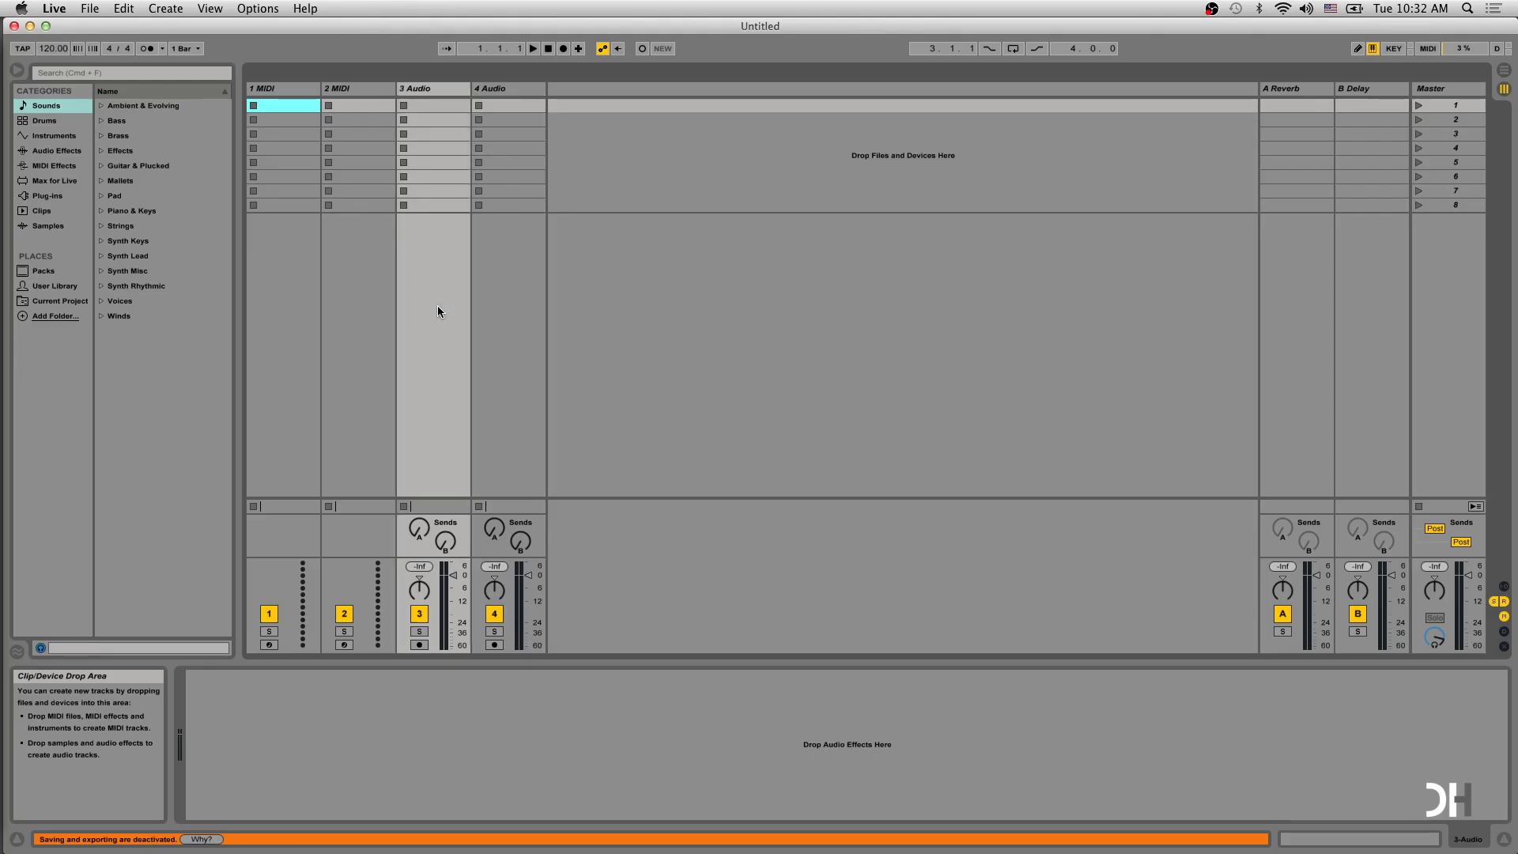
left_click(1503, 587)
left_click(433, 452)
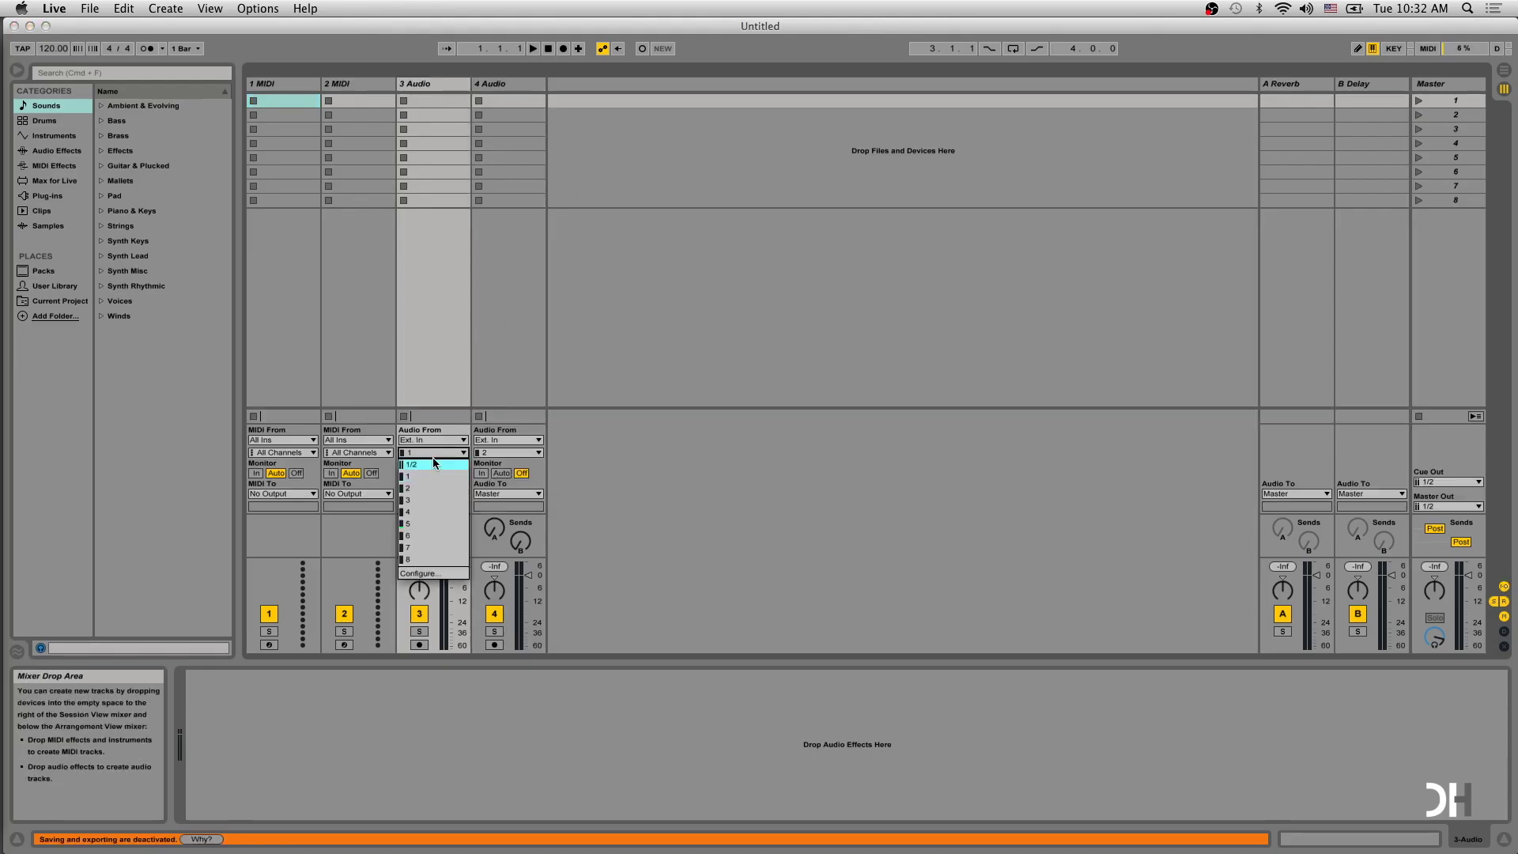
left_click(427, 524)
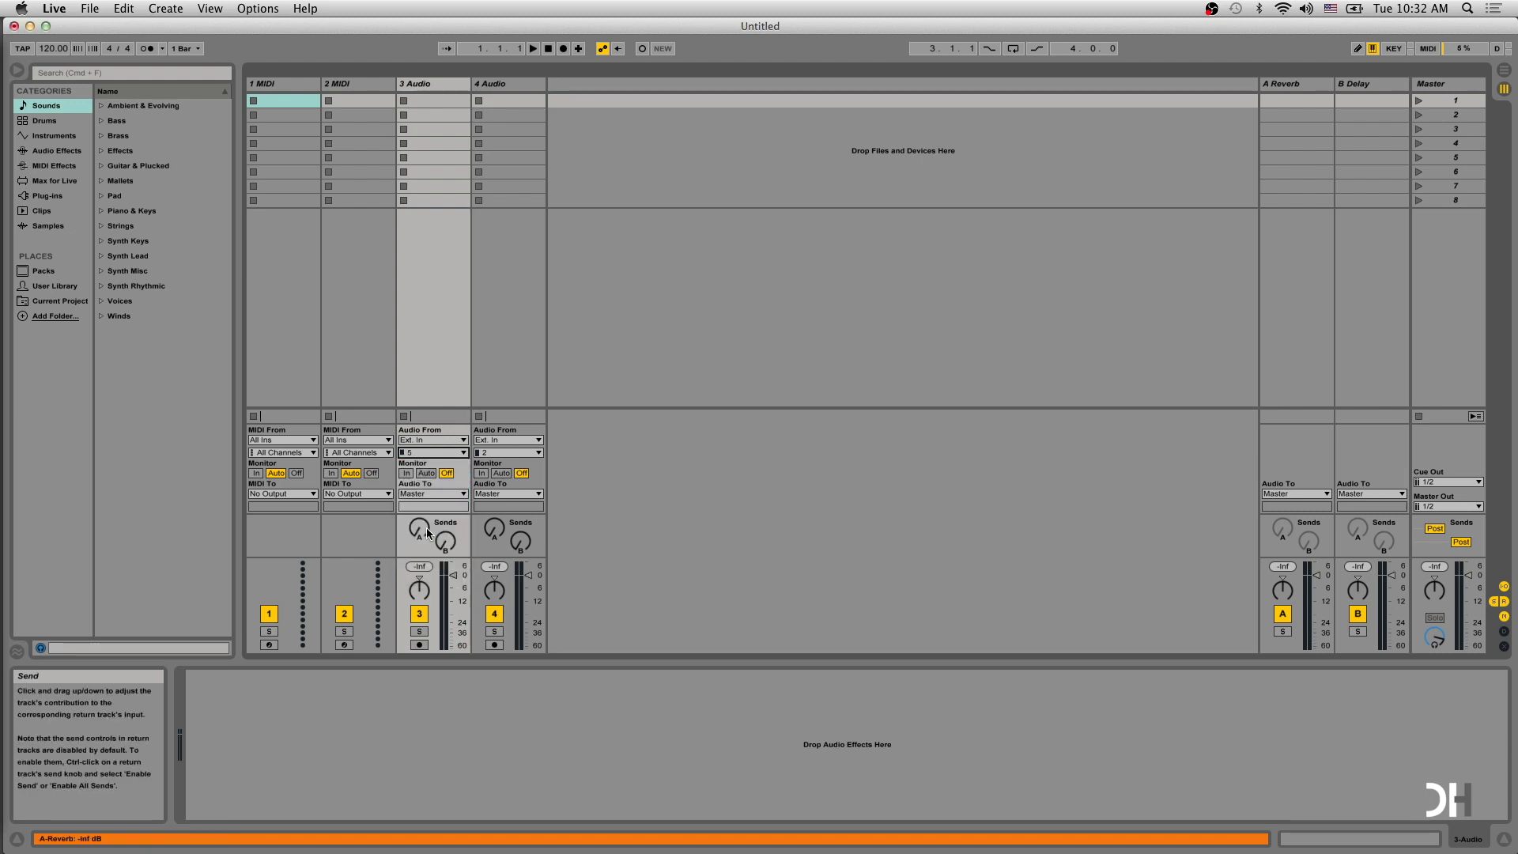
left_click(427, 473)
left_click(422, 644)
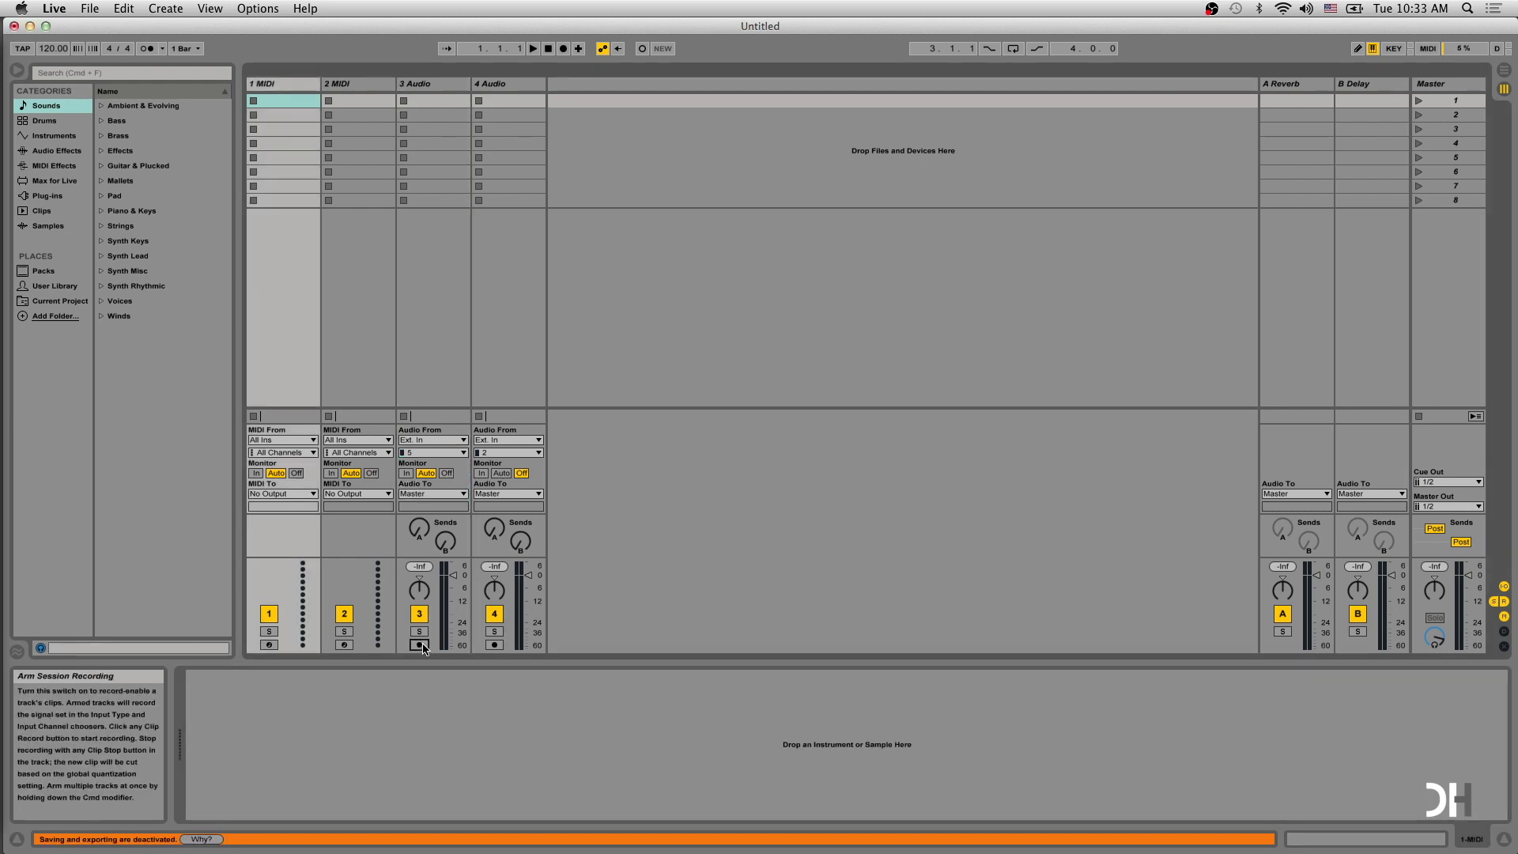